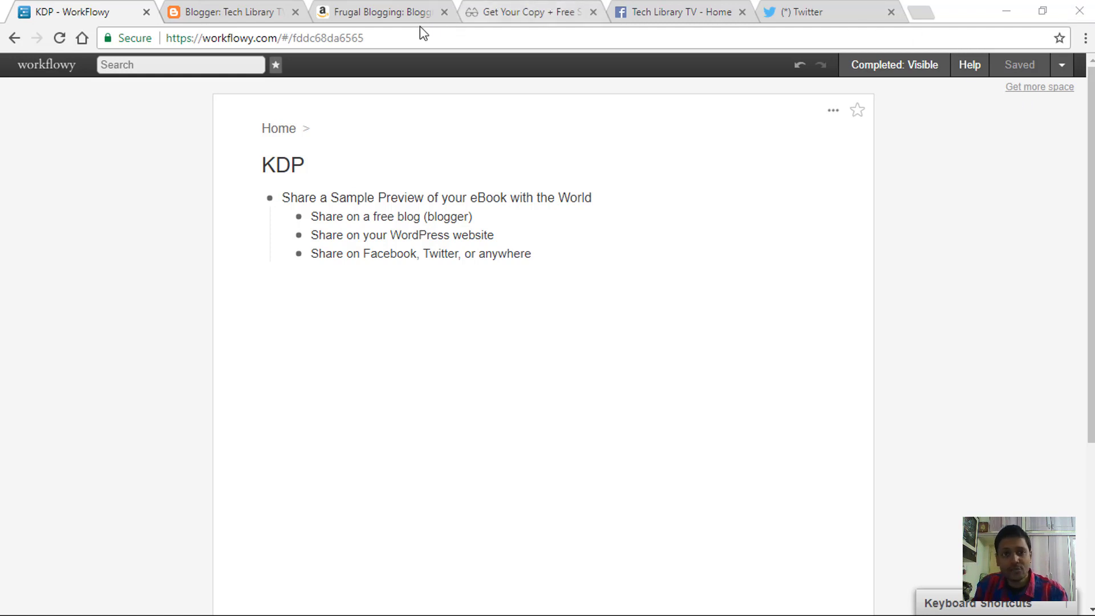
Switch to the Frugal Blogging Kindle page and review its details, including the 344-page print length
left_click(392, 8)
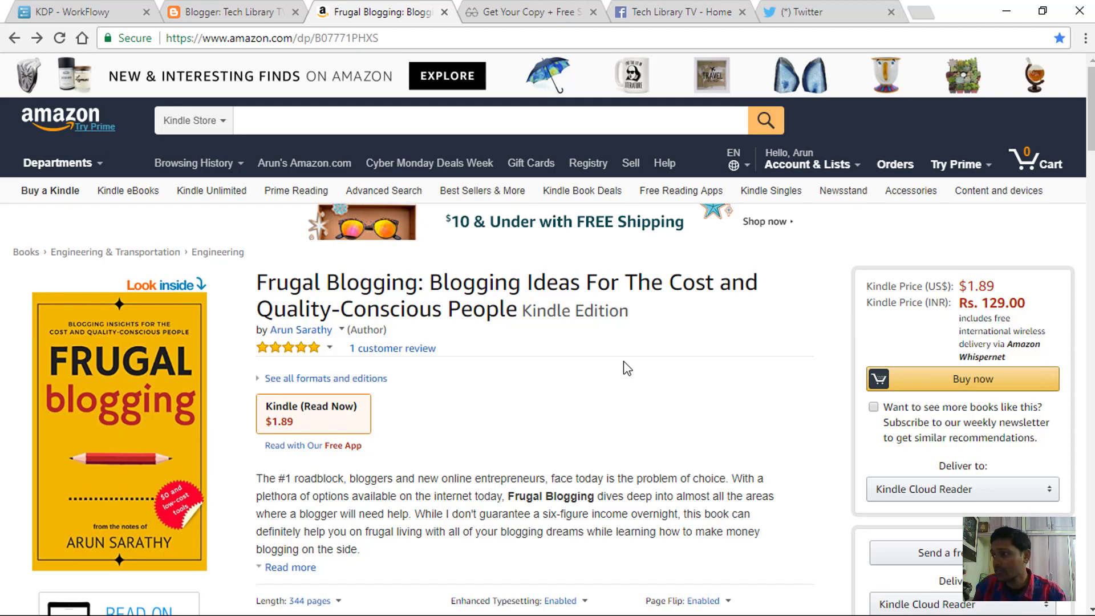
scroll(532, 345, "down", 1)
left_click(497, 281)
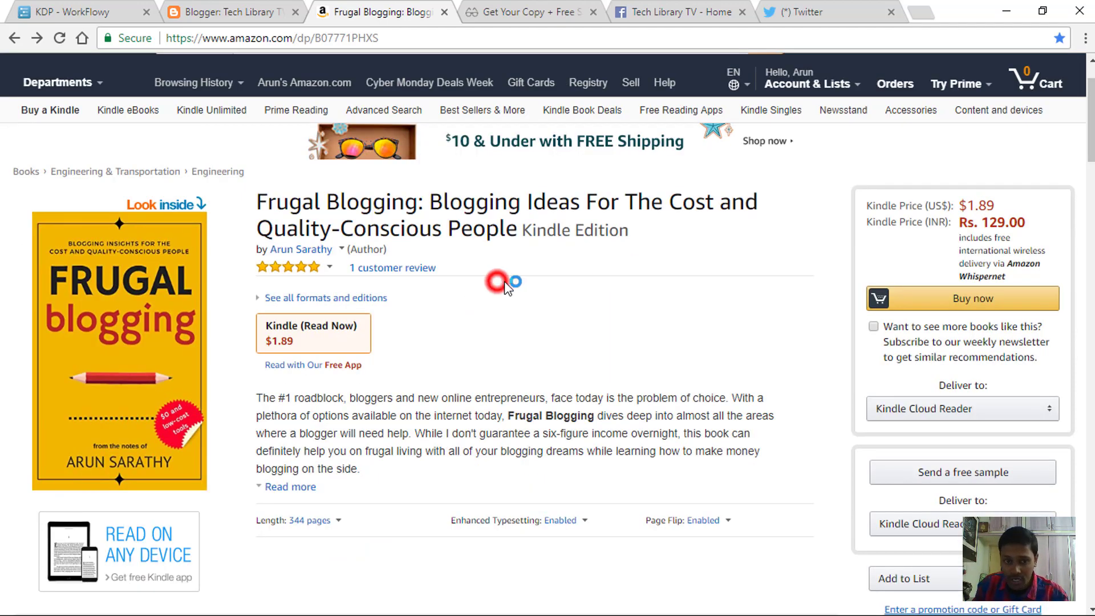
scroll(500, 285, "down", 15)
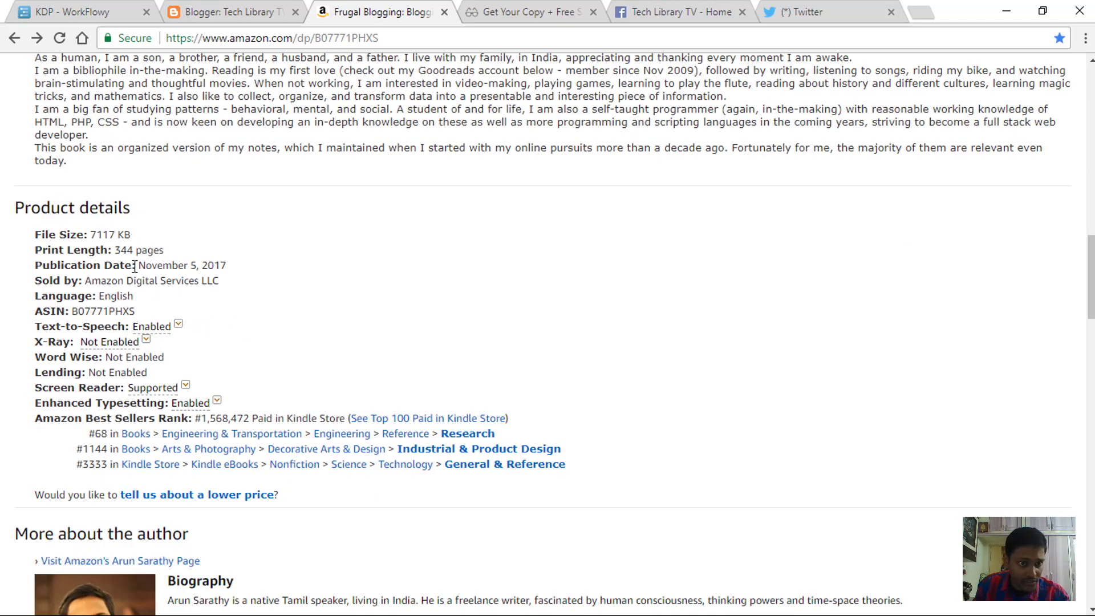
left_click_drag(117, 252, 165, 250)
left_click(401, 286)
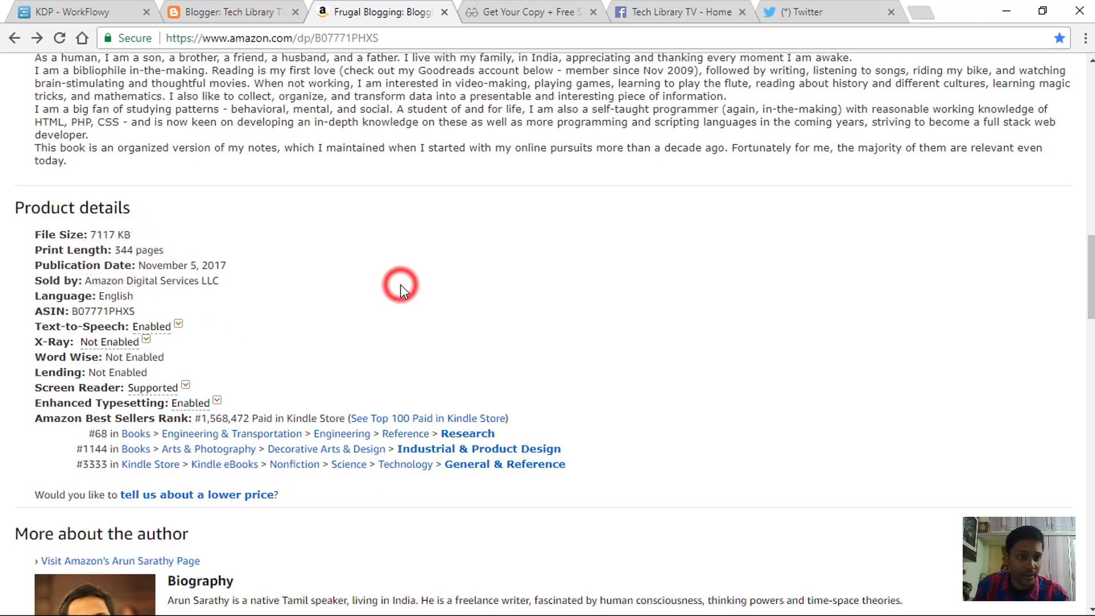
Scroll the product page down to the Share row with the Embed option
scroll(539, 291, "up", 15)
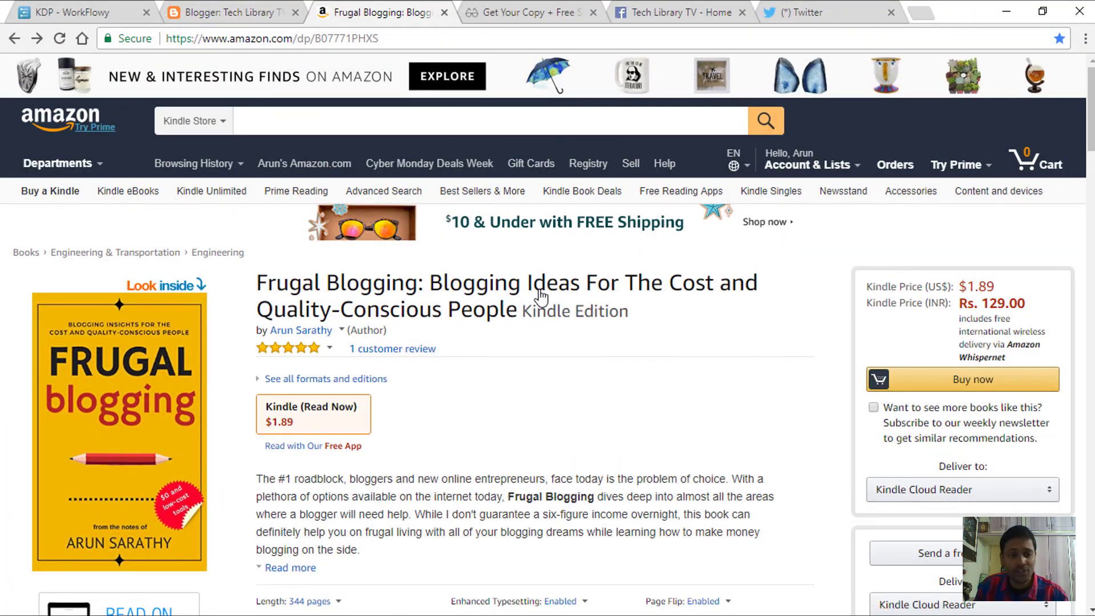
left_click(532, 311)
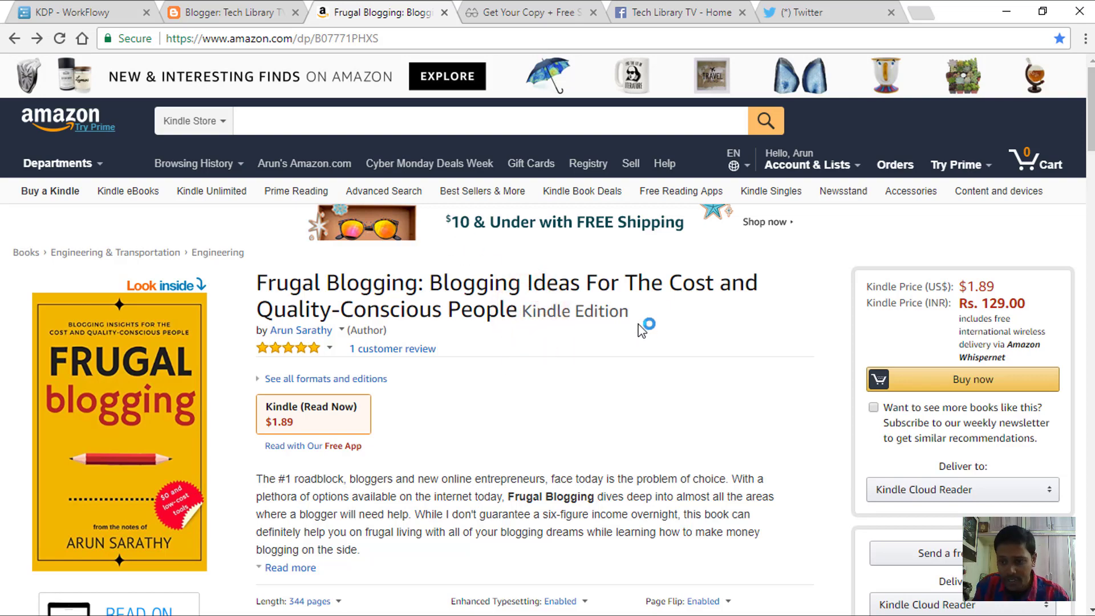
scroll(704, 318, "down", 3)
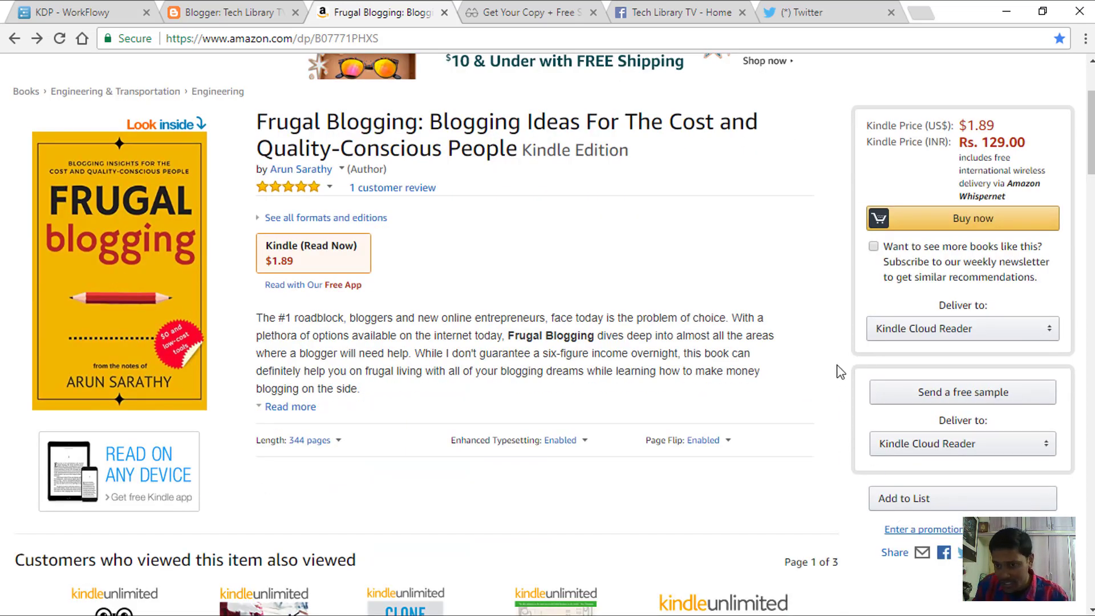
scroll(840, 387, "down", 4)
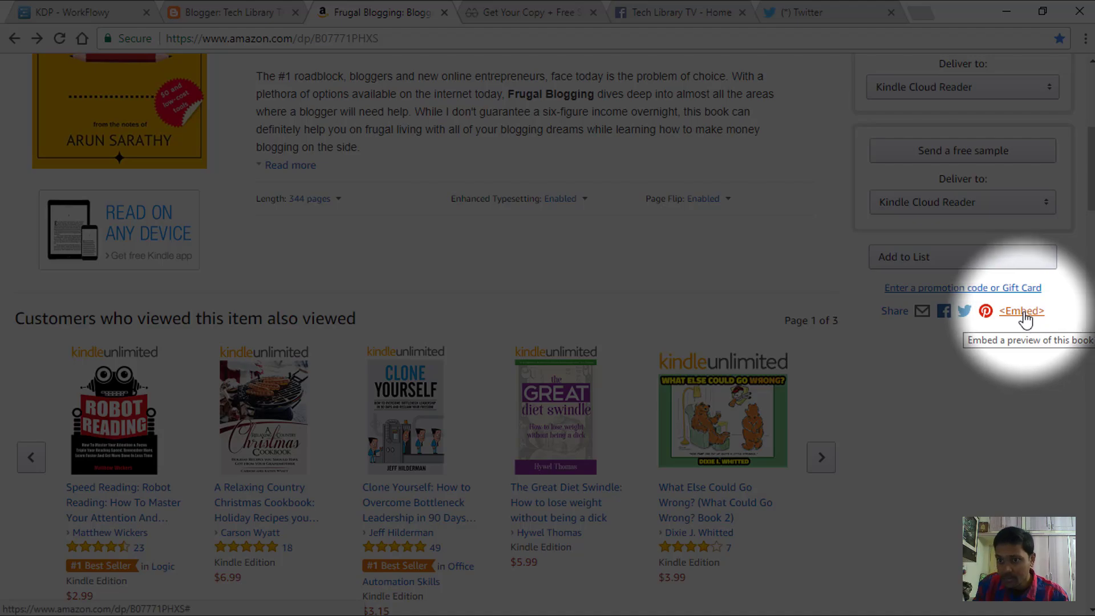
Open the Embed preview dialog, choose 'Embed on your site (HTML)', and leave the Associates ID empty
left_click(1023, 312)
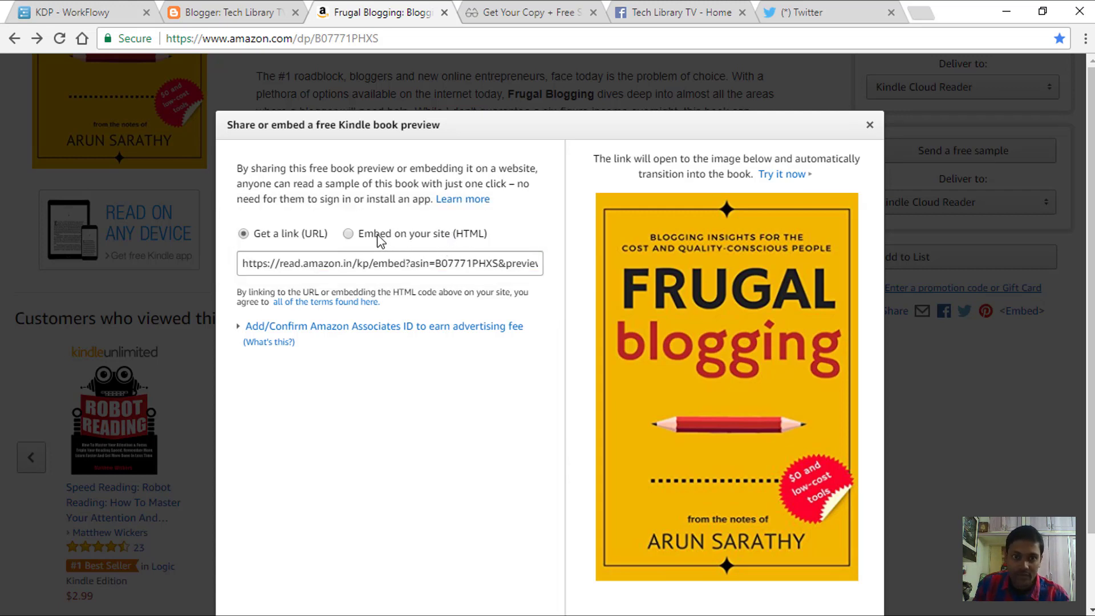
left_click(350, 234)
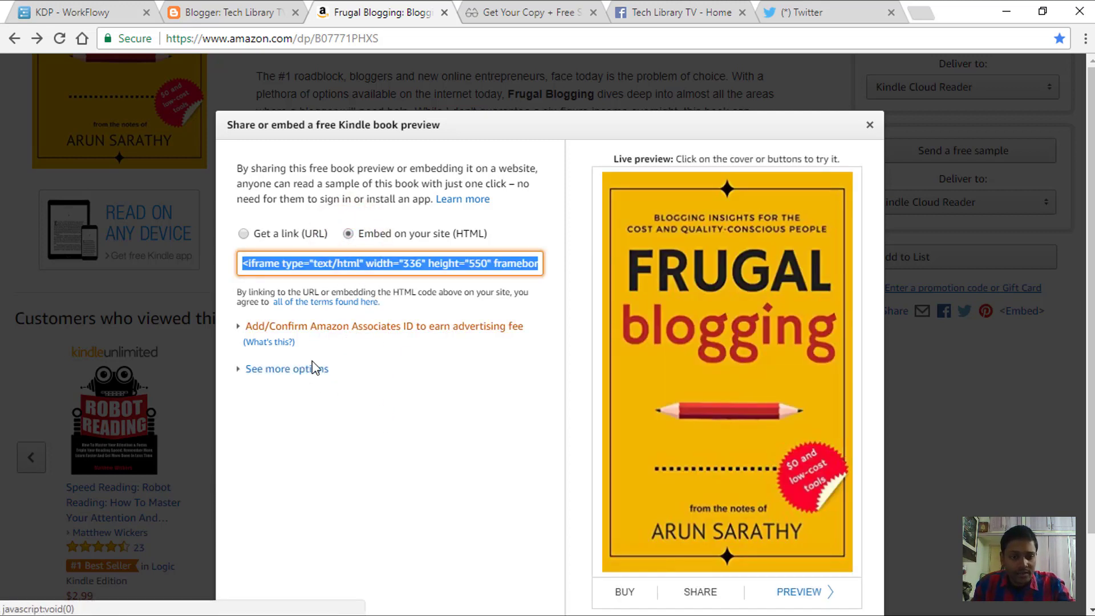
left_click(356, 334)
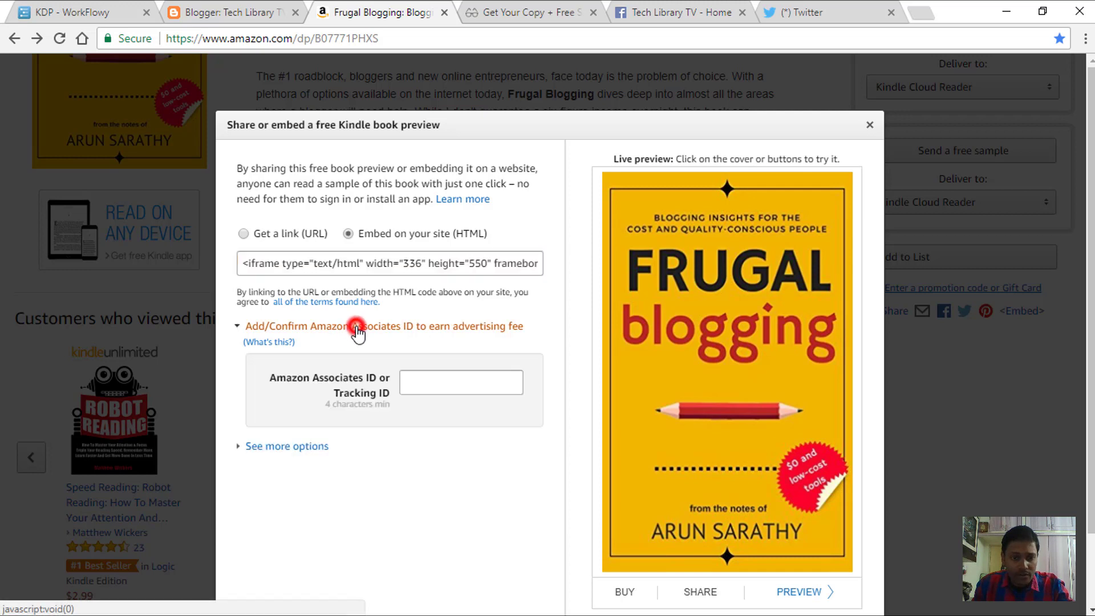
left_click(433, 384)
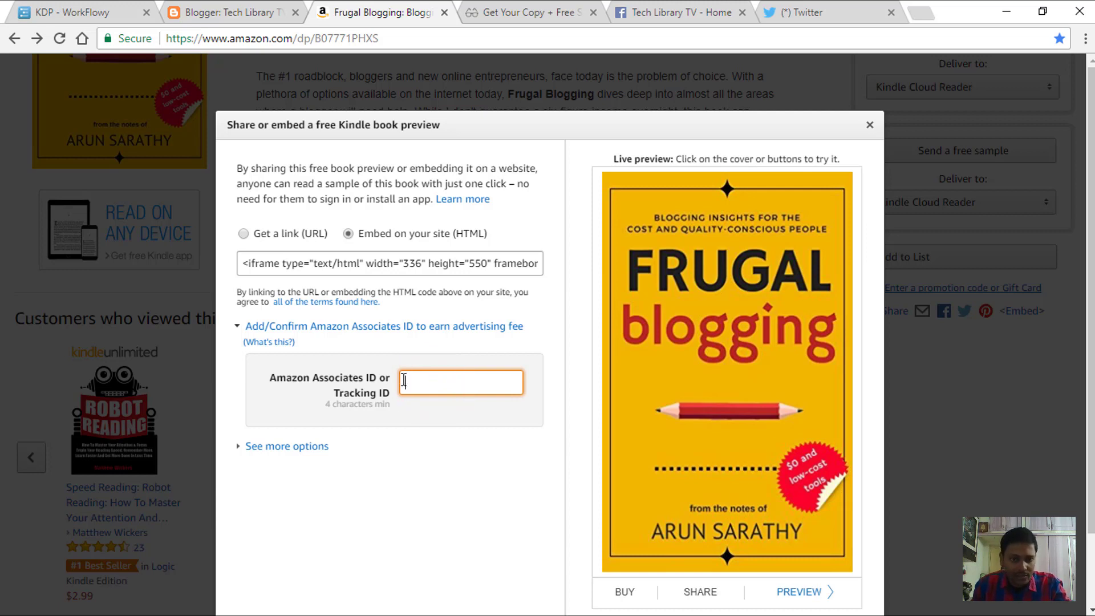
left_click(349, 331)
Set the embed image size to Large 336x550 and the display to In place
left_click(292, 371)
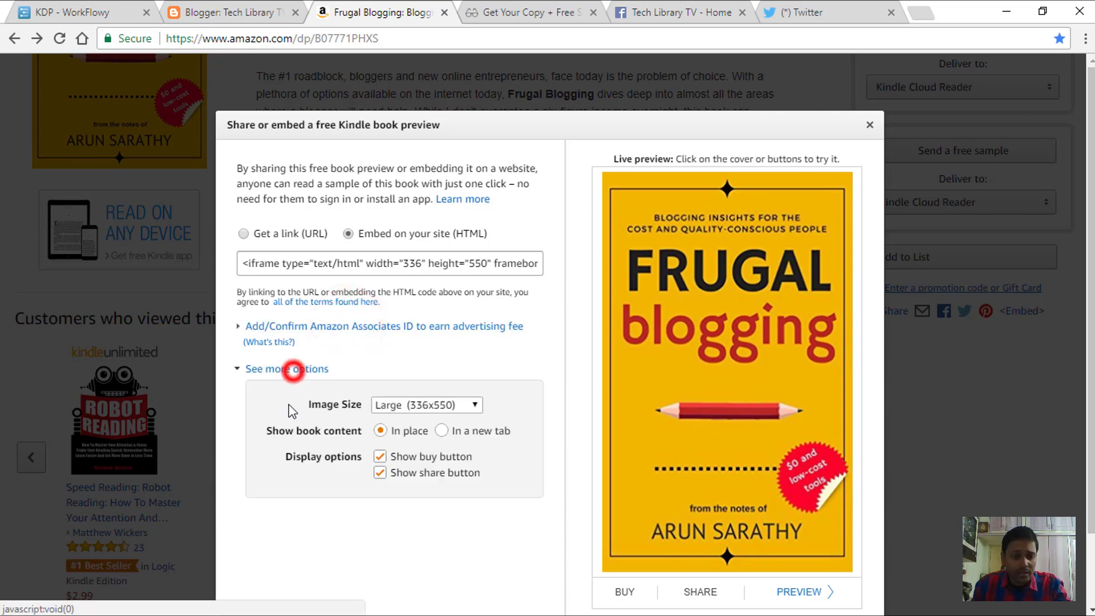
left_click(451, 406)
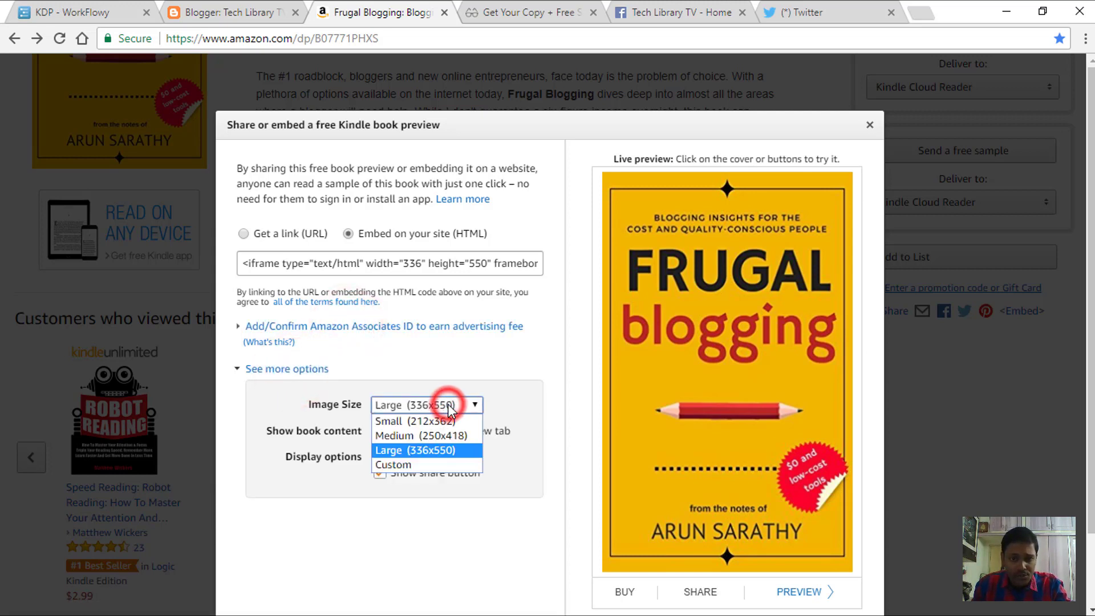
left_click(448, 435)
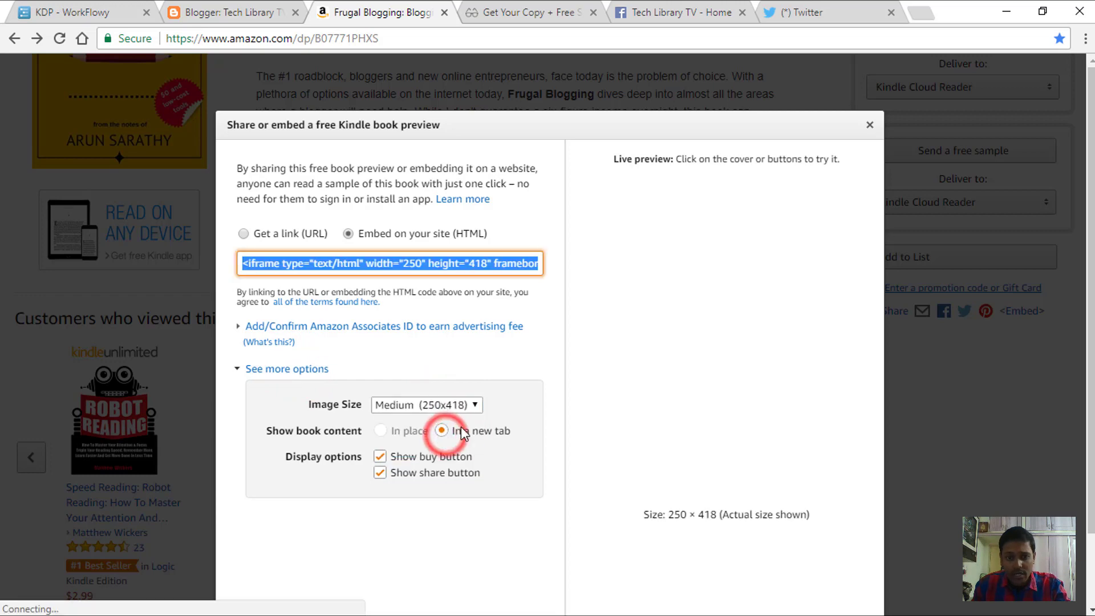
left_click(464, 405)
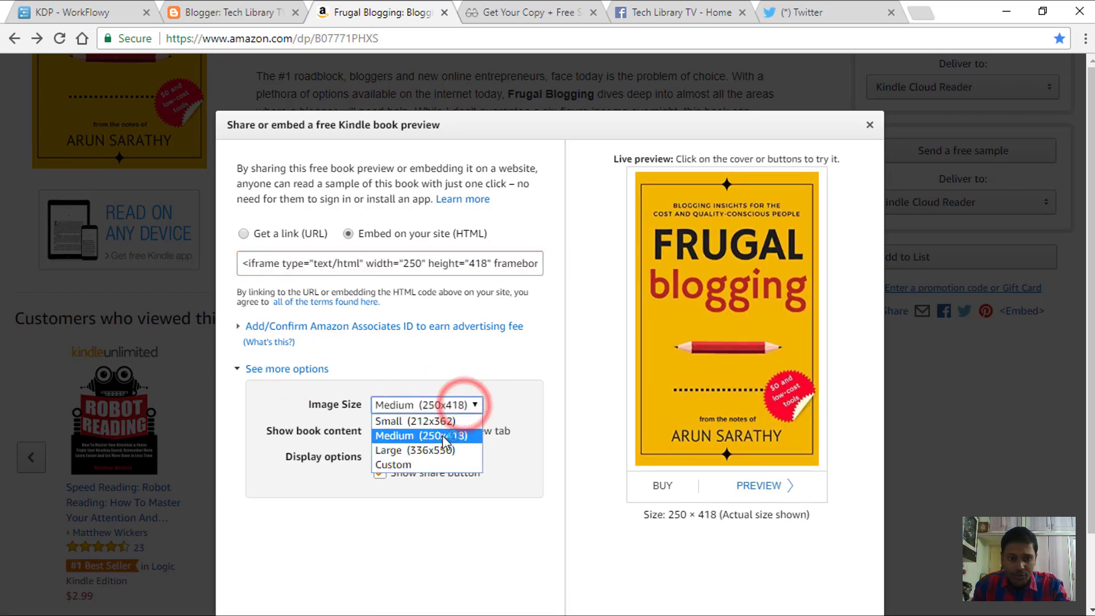
left_click(431, 450)
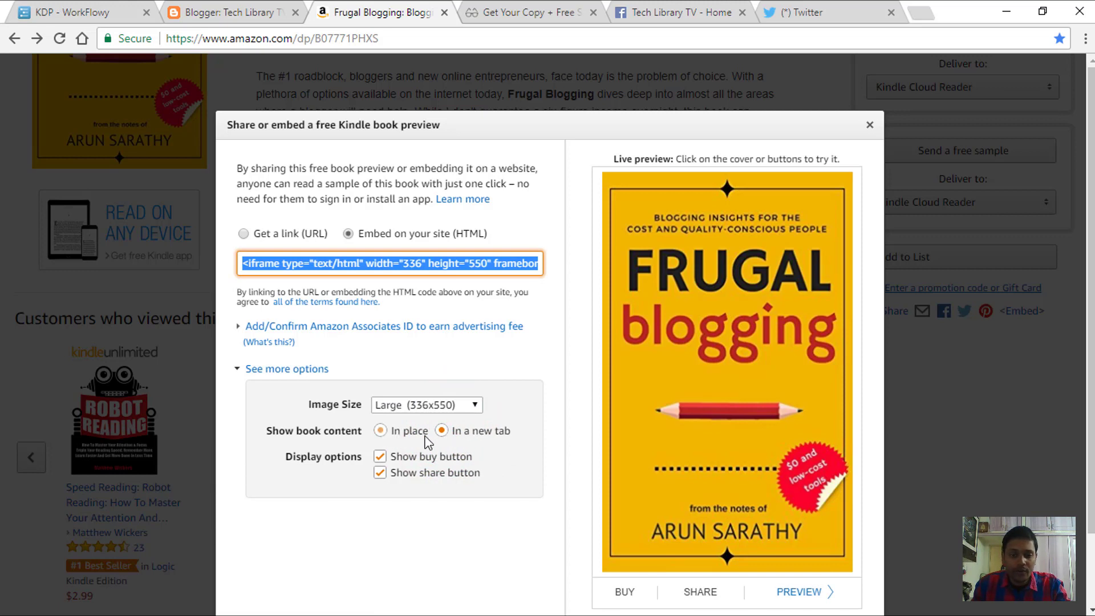
left_click(381, 432)
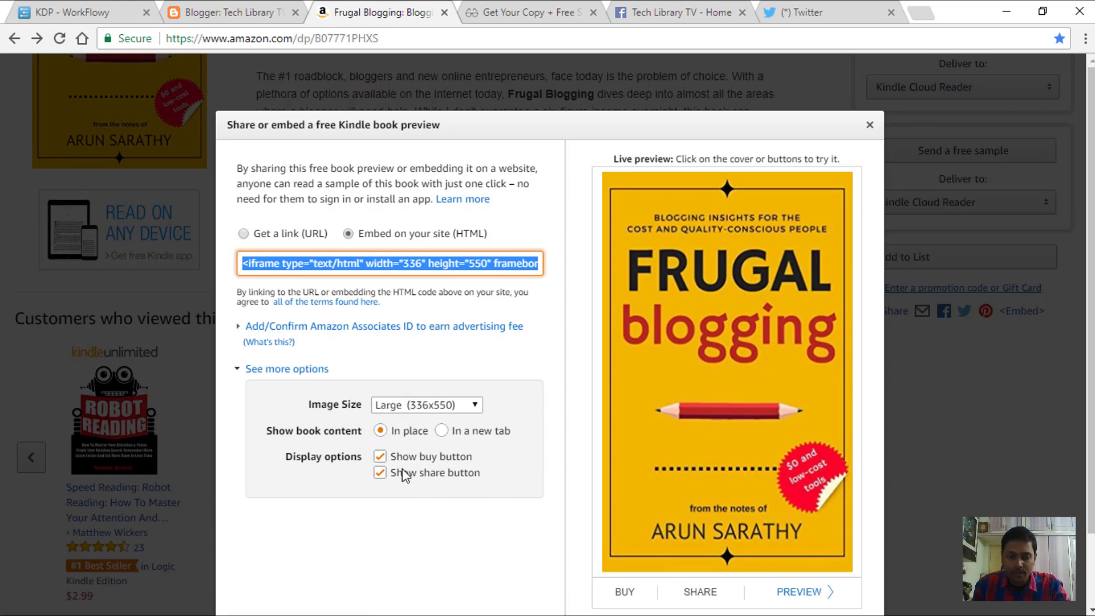
Select the whole embed code and switch to the Blogger posts list
left_click(398, 263)
left_click(415, 262)
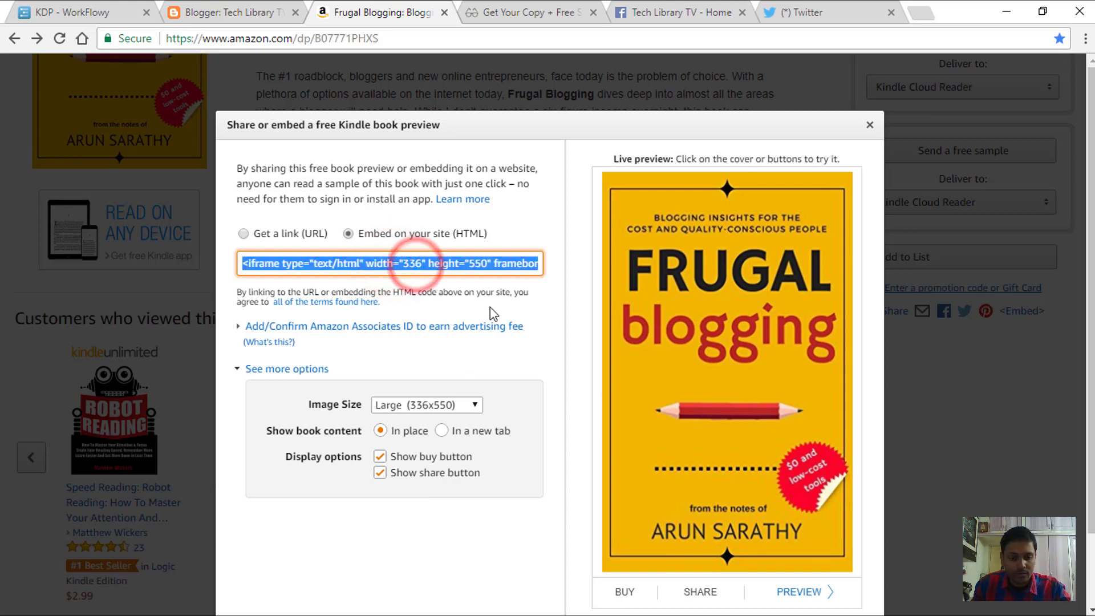
left_click(220, 12)
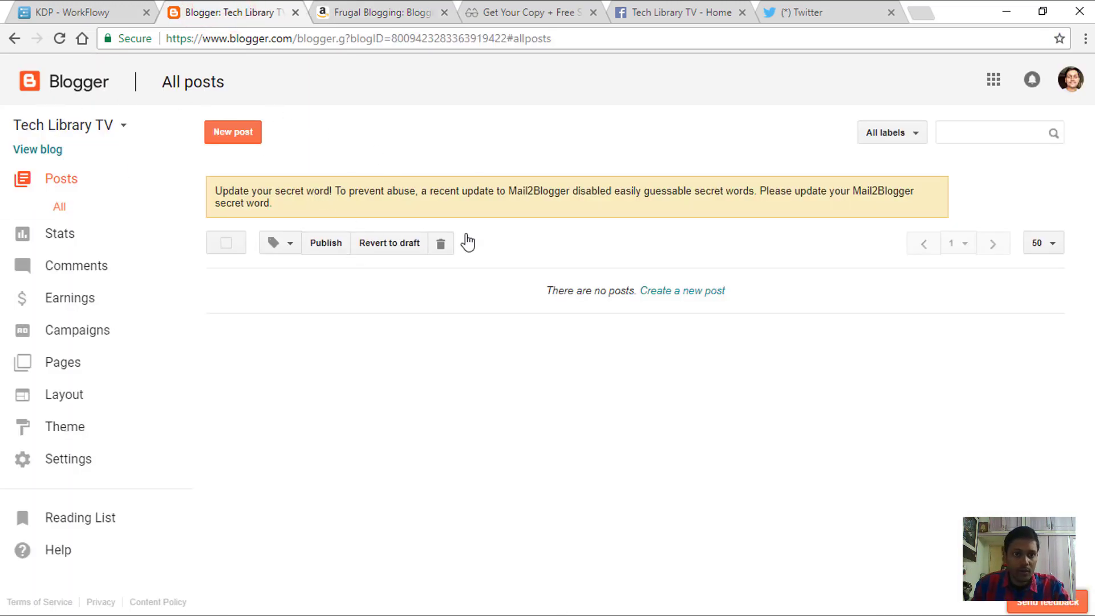
Start a new Blogger post titled 'Sample Preview'
left_click(231, 133)
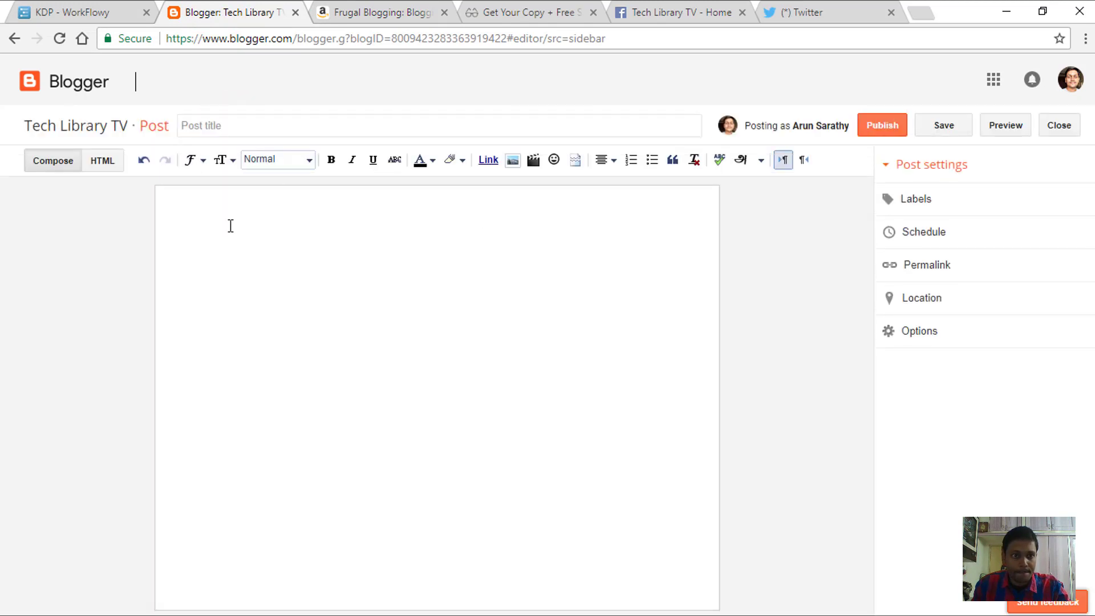
left_click(222, 121)
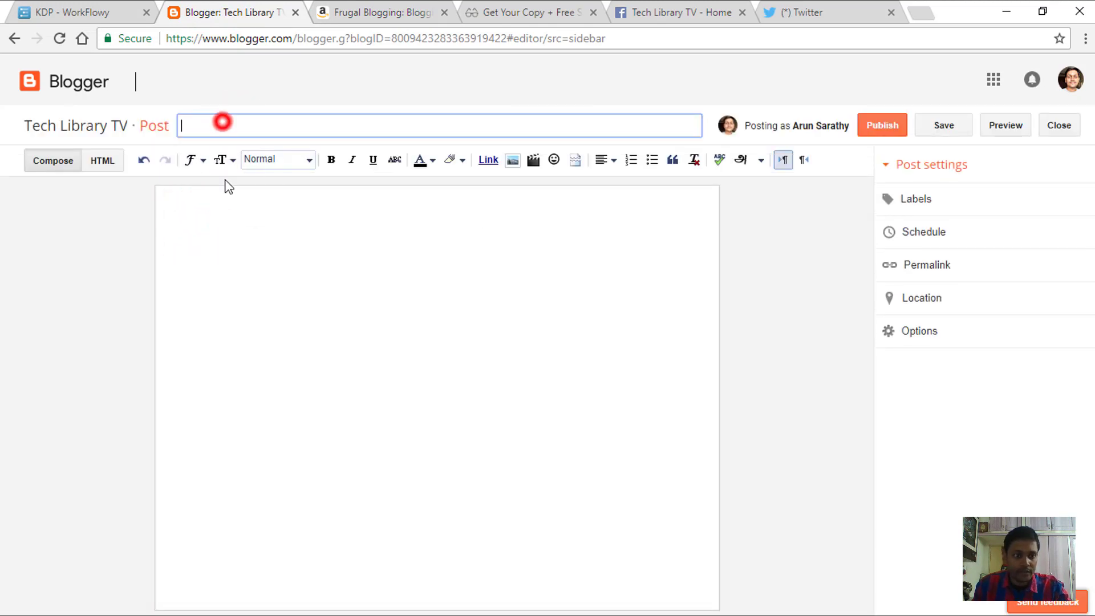
type("Sam")
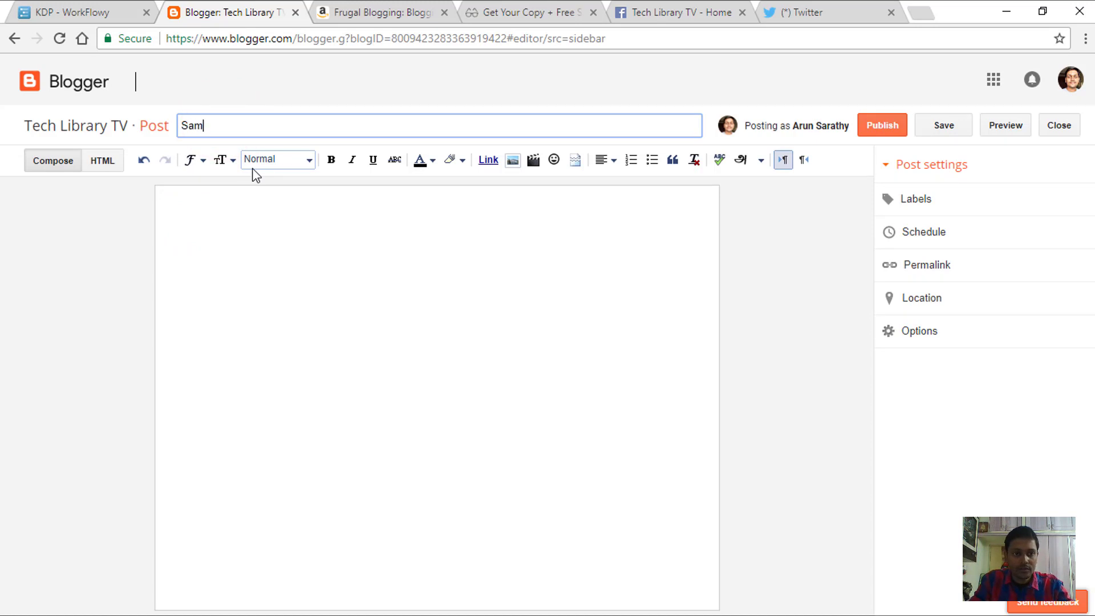
type("ple Preview")
left_click(230, 236)
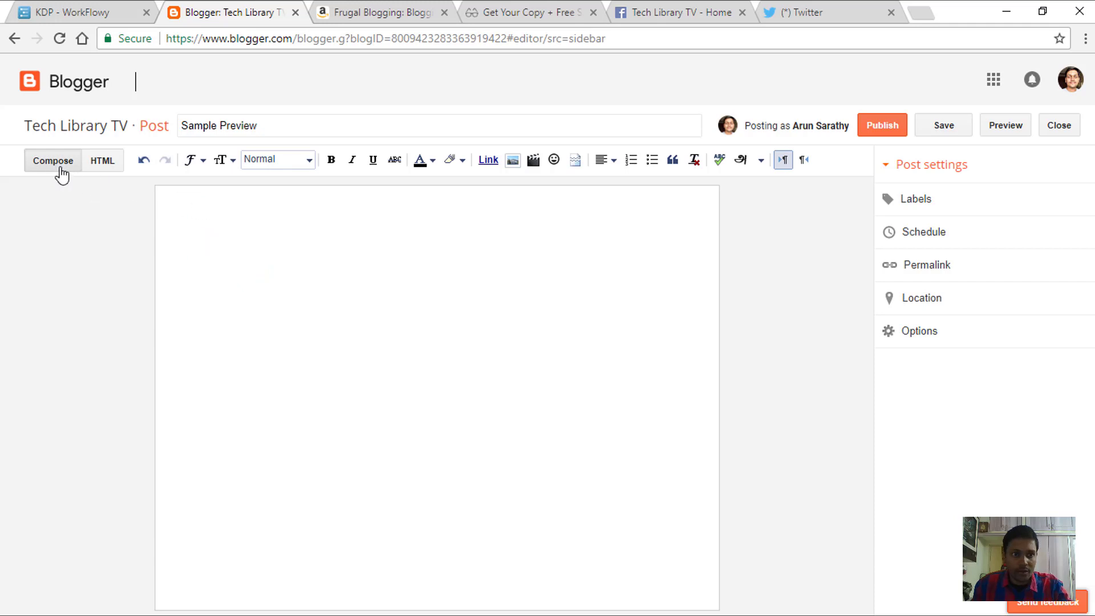
Paste the Amazon iframe embed code into the post's HTML view, then return to Compose
left_click(102, 162)
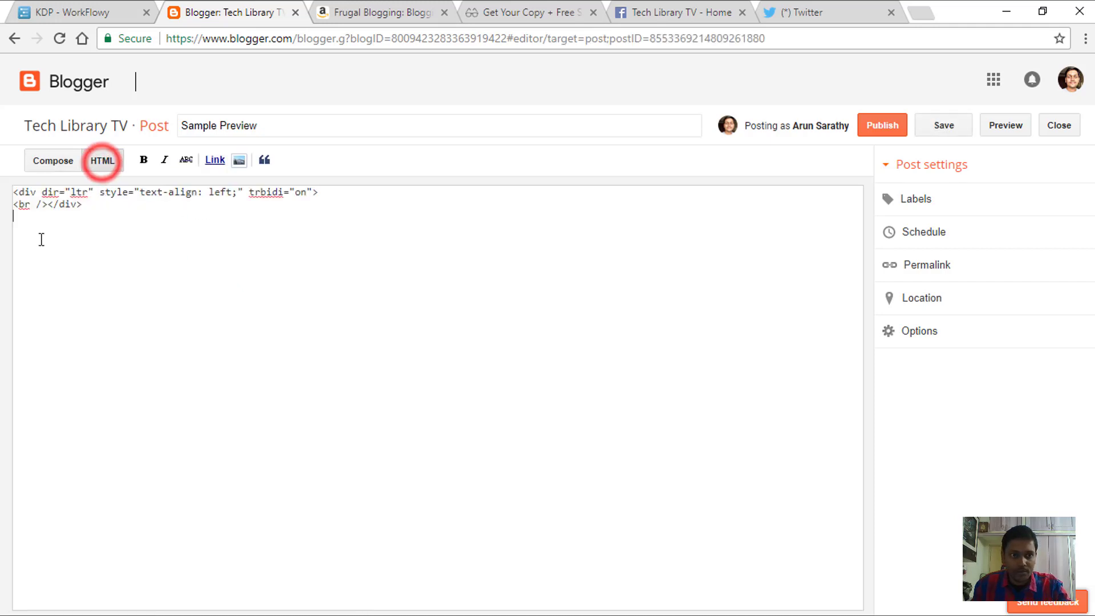
left_click(124, 233)
type("<iframe type=\"text/html\" width=\"336\" height=\"550\" frameborder=\"0\" allowfullscreen style=\"max-width:100%\" src=\"https://read.amazon.in/kp/card?asin=B07771PHXS&preview=inline&linkCode=kpe&ref_=cm_sw_r_kb_dp_pyohAb4TQA8G3\" ></iframe>")
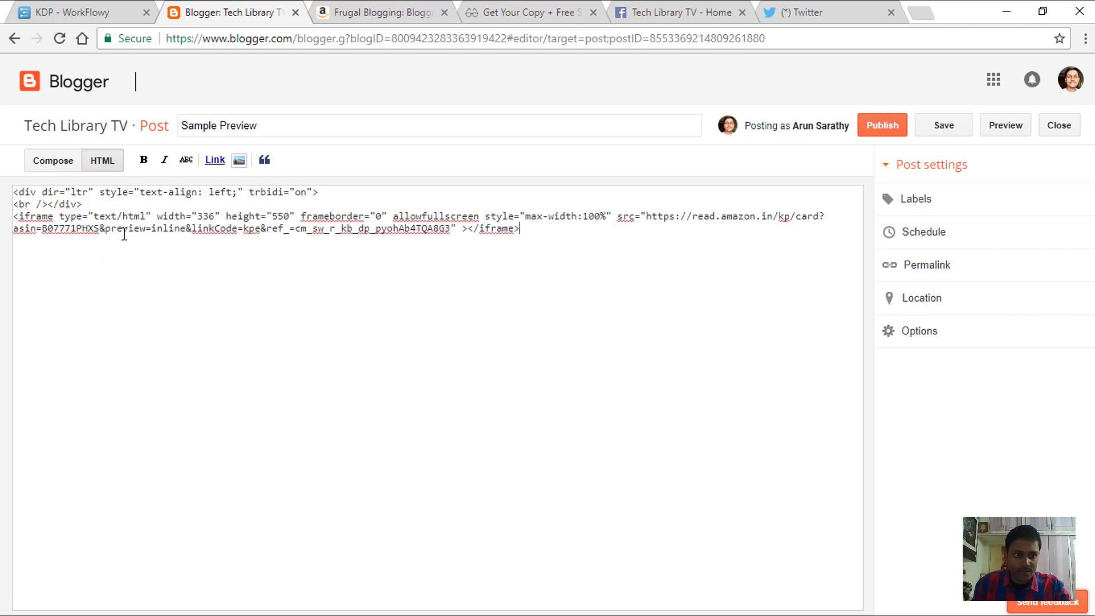
left_click(57, 162)
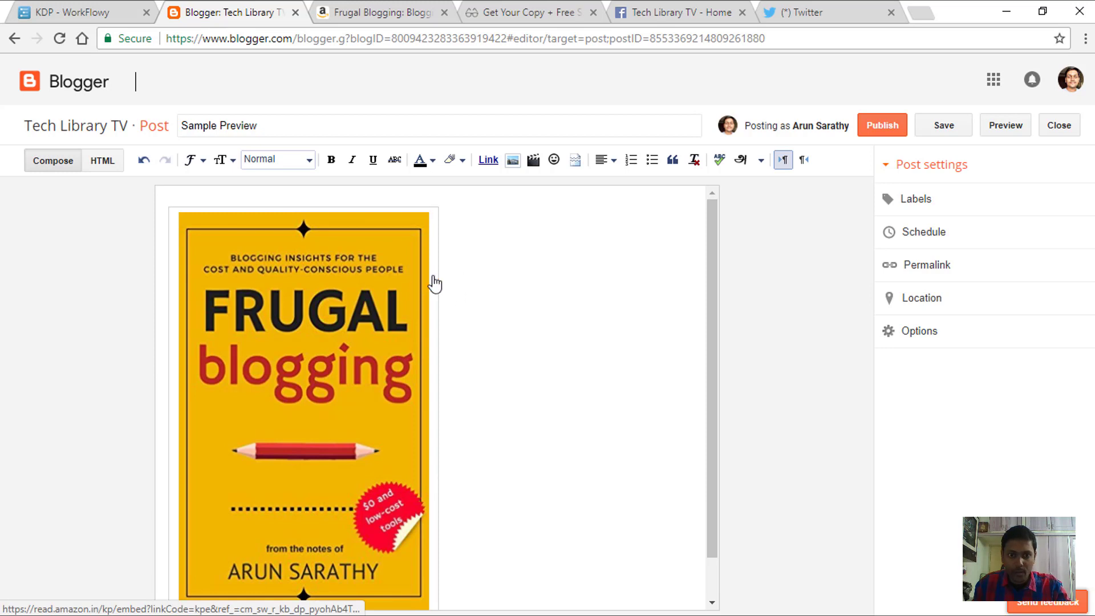
Centre the book embed in the post and publish it
left_click(462, 281)
scroll(566, 376, "down", 1)
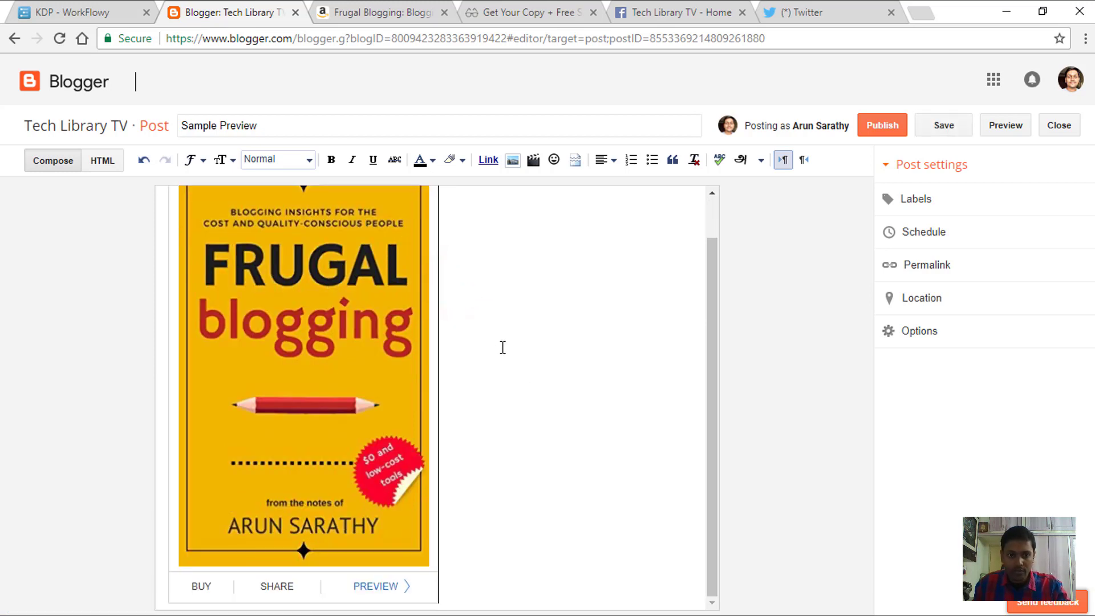
scroll(459, 337, "up", 1)
left_click(604, 162)
left_click(618, 206)
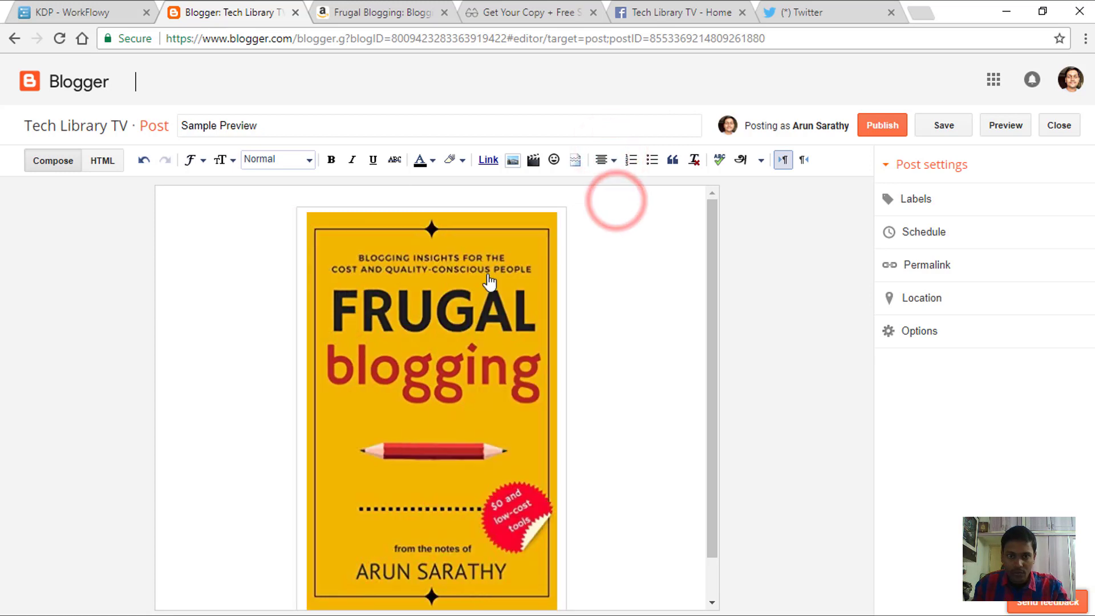
left_click(883, 125)
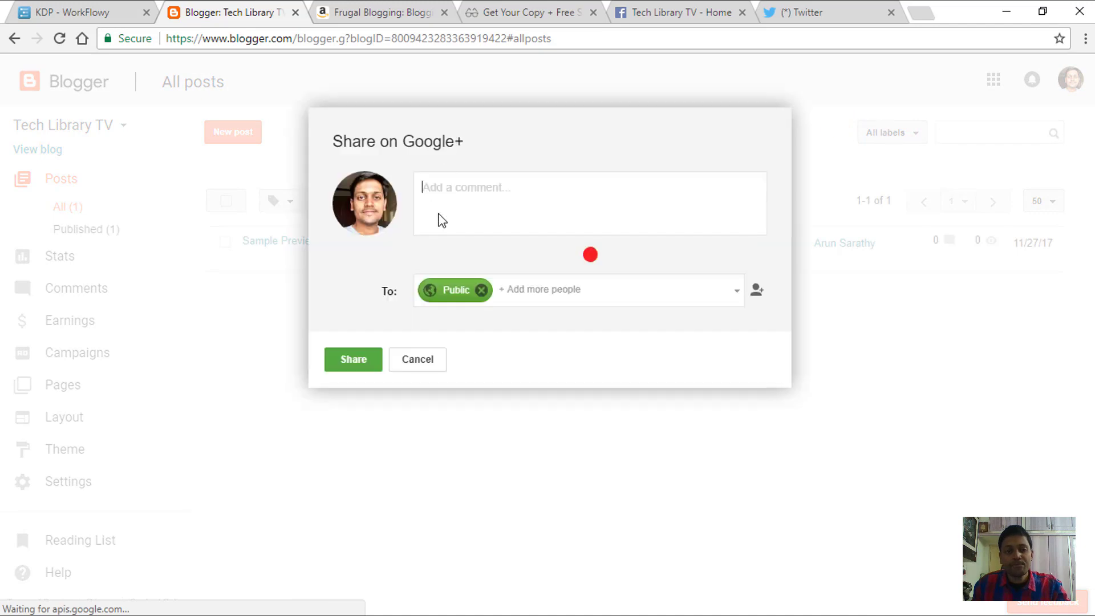
Dismiss the Google+ share prompt and open the published Sample Preview post
left_click(420, 414)
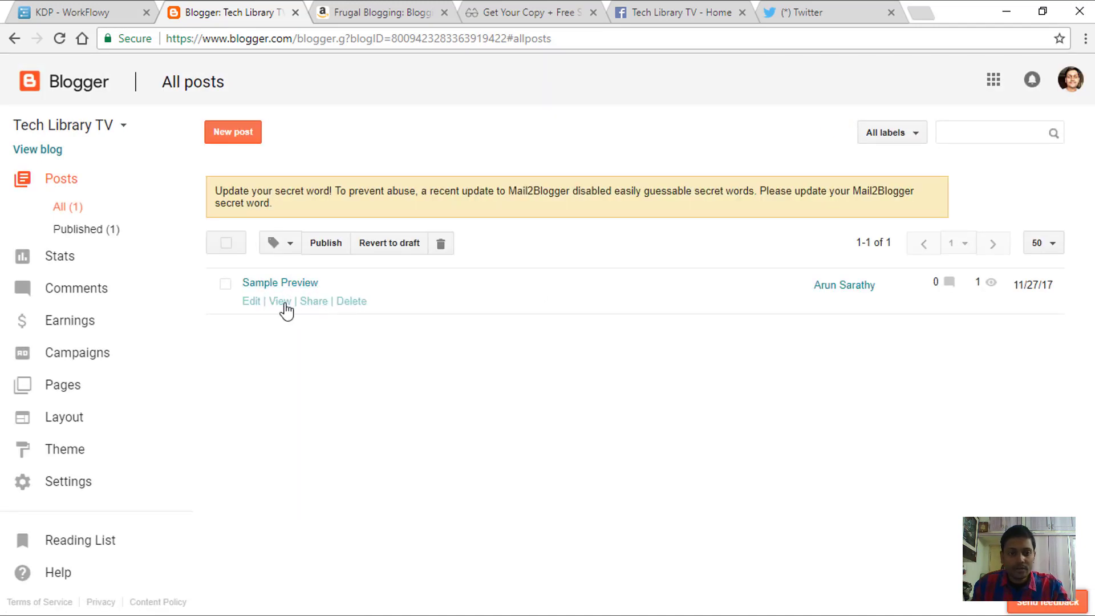
left_click(276, 301)
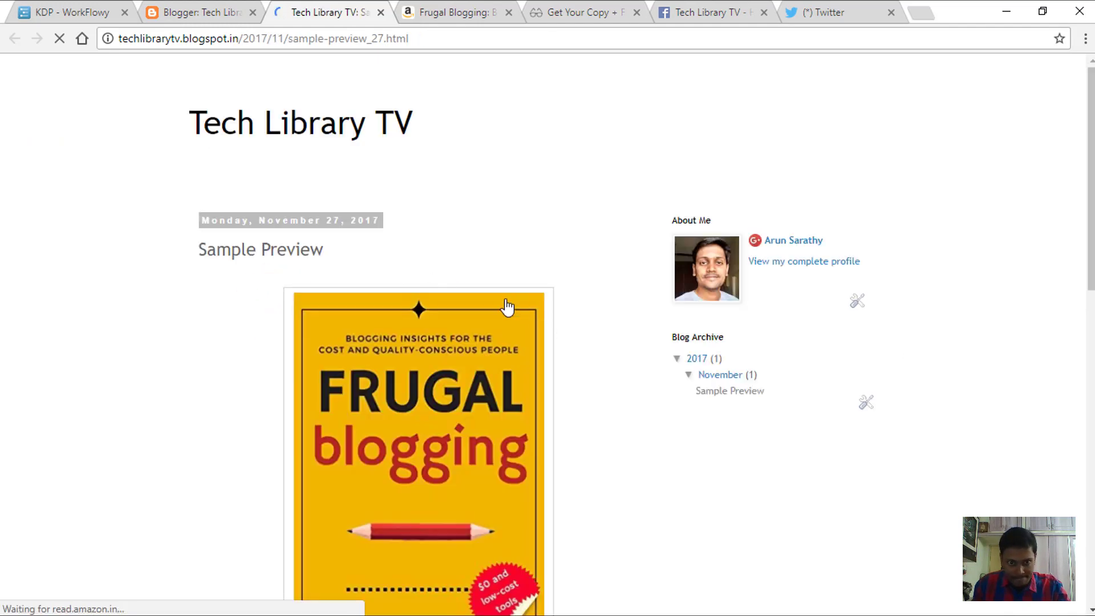
scroll(506, 299, "down", 6)
scroll(571, 308, "up", 4)
scroll(606, 308, "down", 4)
scroll(587, 328, "up", 1)
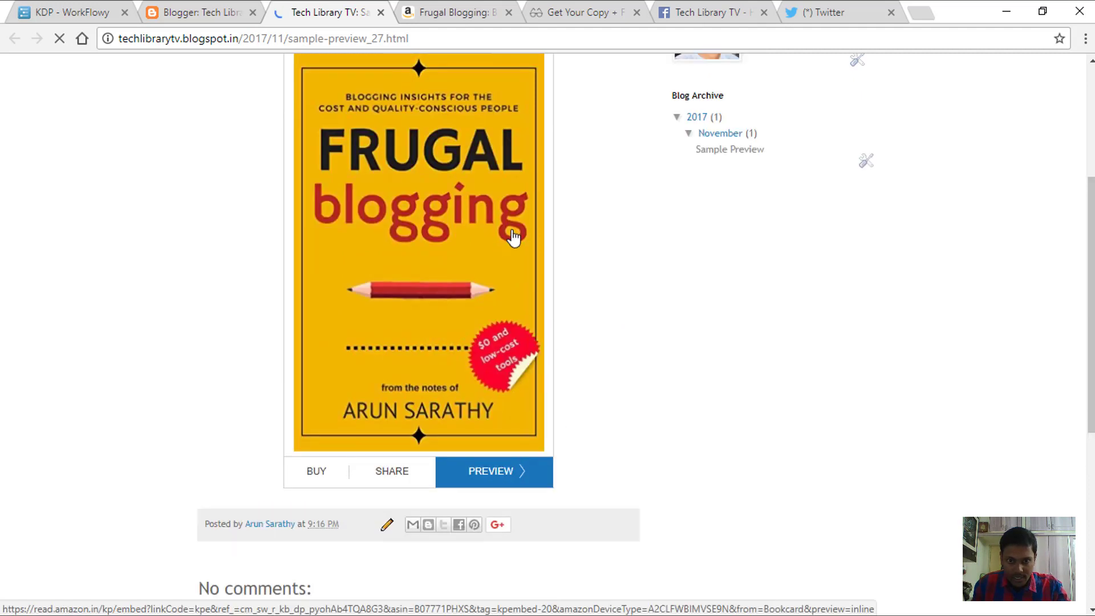
scroll(589, 281, "up", 1)
Page the embedded preview from the title page to 23%, then expand it to full screen
left_click(498, 549)
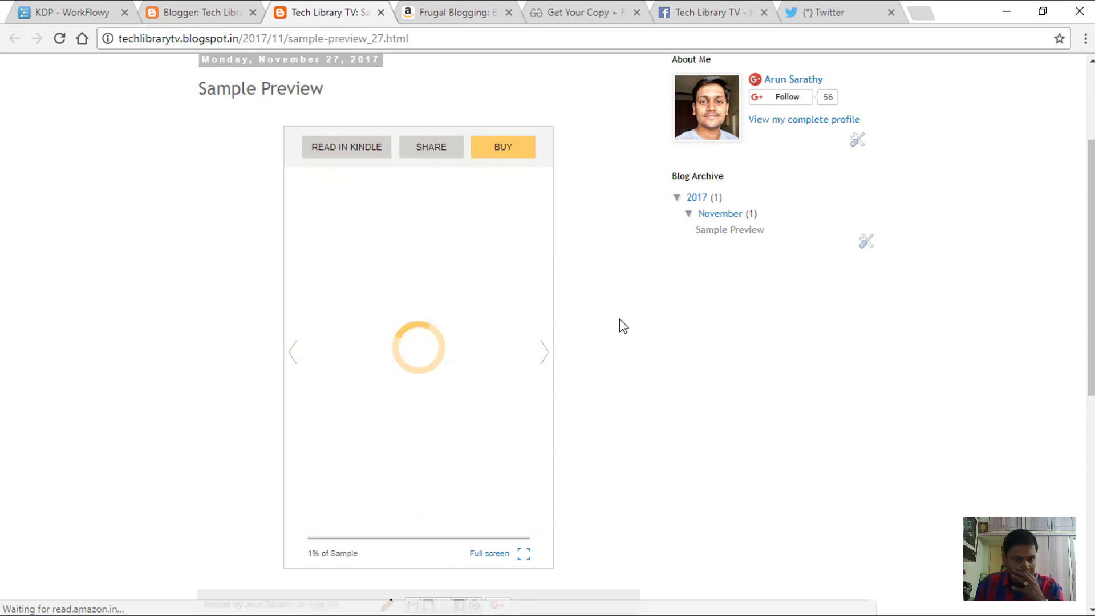
scroll(434, 301, "down", 1)
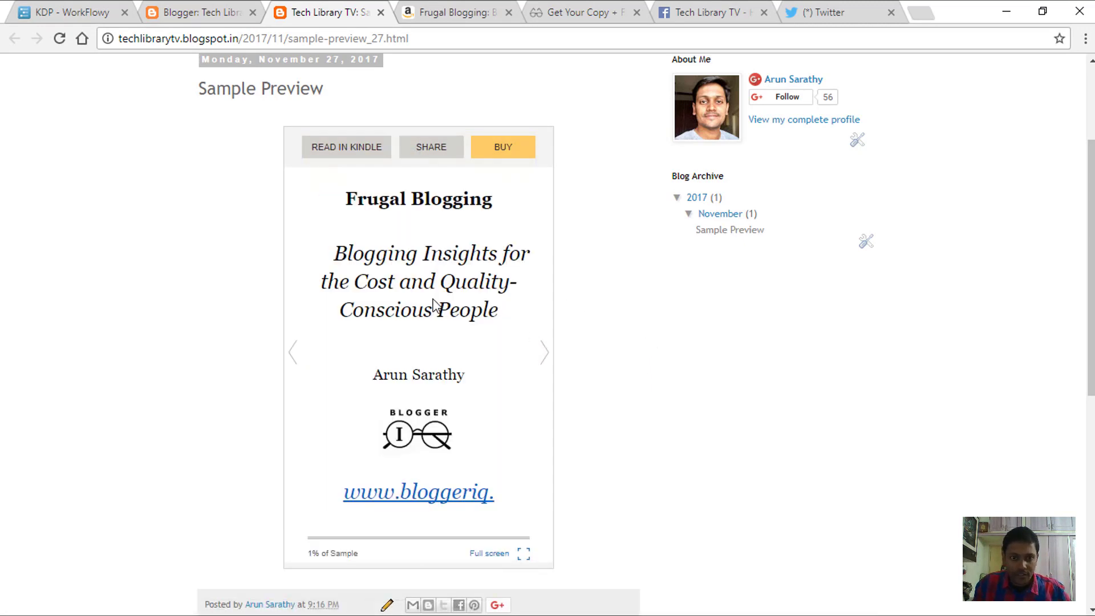
left_click(544, 352)
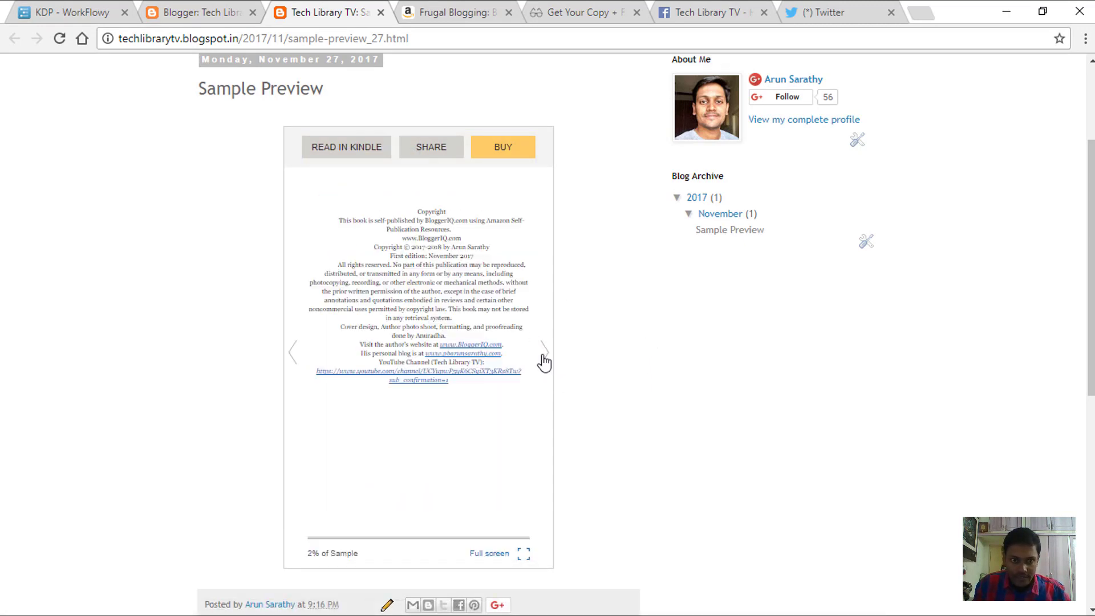
left_click(296, 349)
left_click(546, 359)
left_click(546, 357)
left_click(546, 357)
left_click(546, 357)
left_click(546, 357)
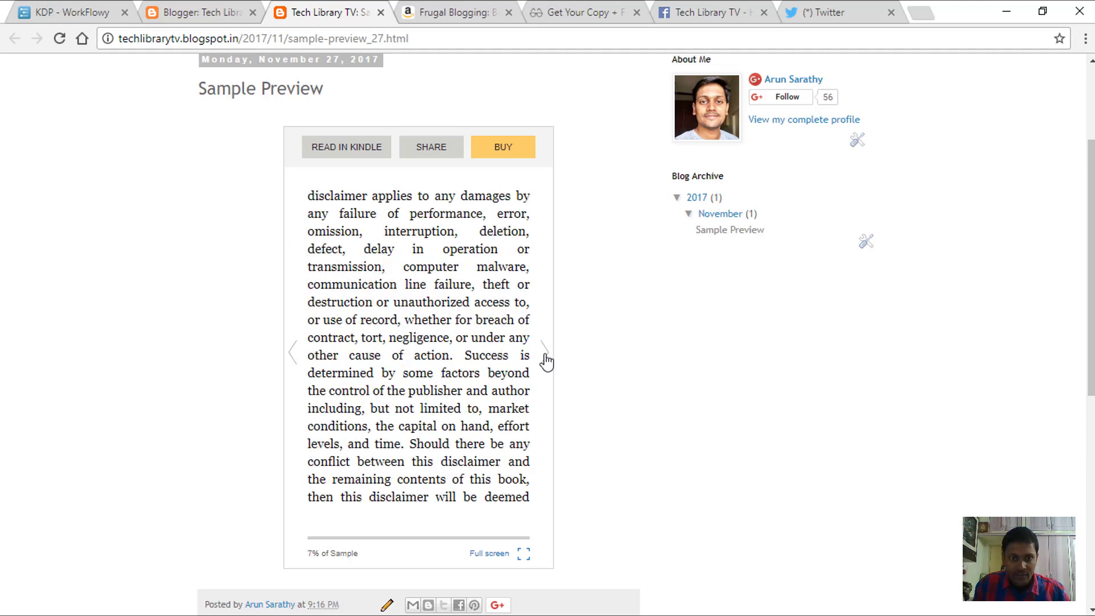
left_click(547, 361)
left_click(548, 361)
left_click(548, 362)
left_click(547, 362)
left_click(548, 362)
left_click(548, 362)
left_click(547, 362)
left_click(547, 362)
left_click(548, 361)
left_click(548, 361)
left_click(547, 361)
left_click(547, 361)
left_click(548, 361)
left_click(548, 361)
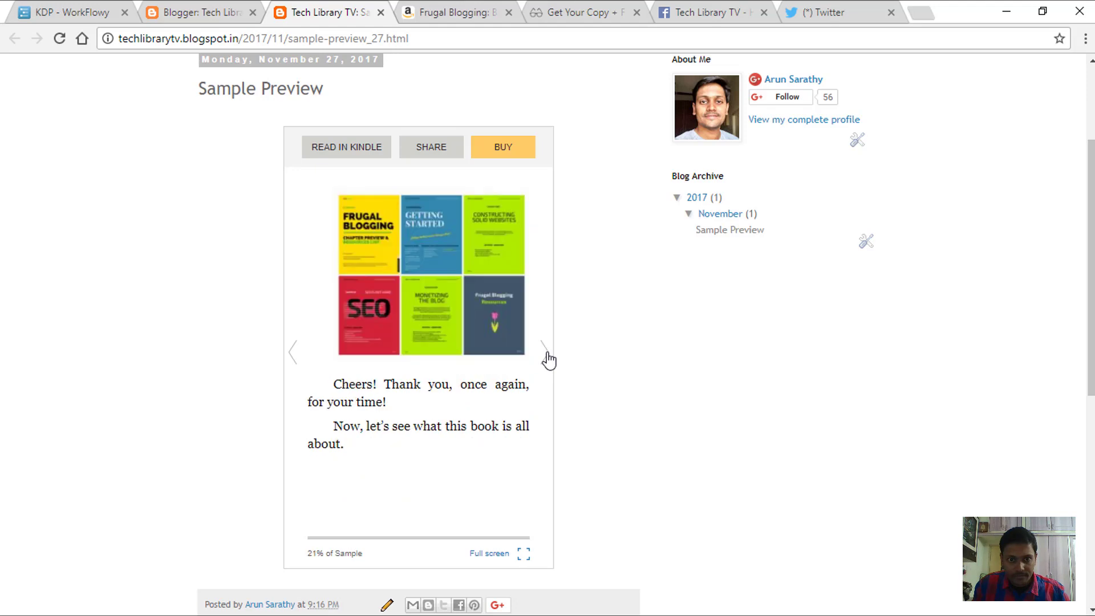
left_click(548, 361)
left_click(548, 361)
left_click(547, 360)
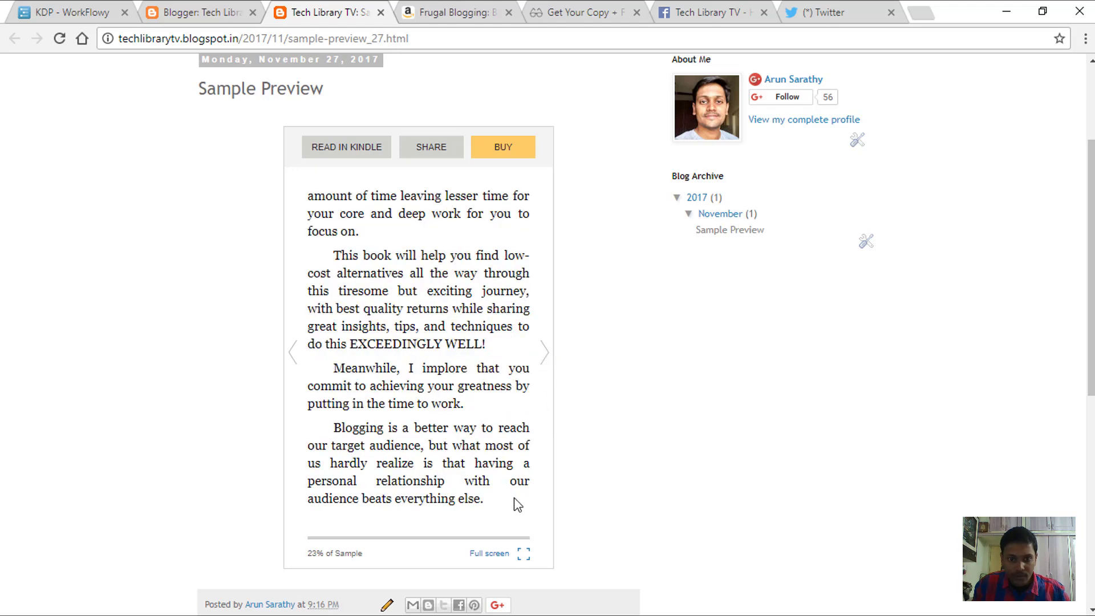
left_click(492, 555)
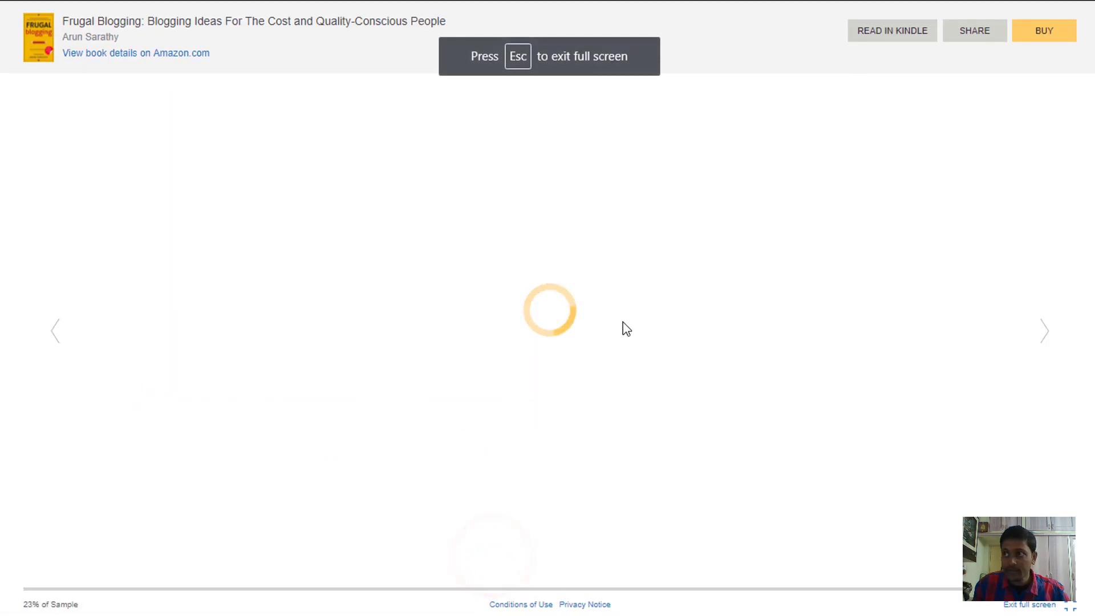
Page the full-screen sample through Contents and Acknowledgments to the Introduction, then exit with Esc
left_click(857, 254)
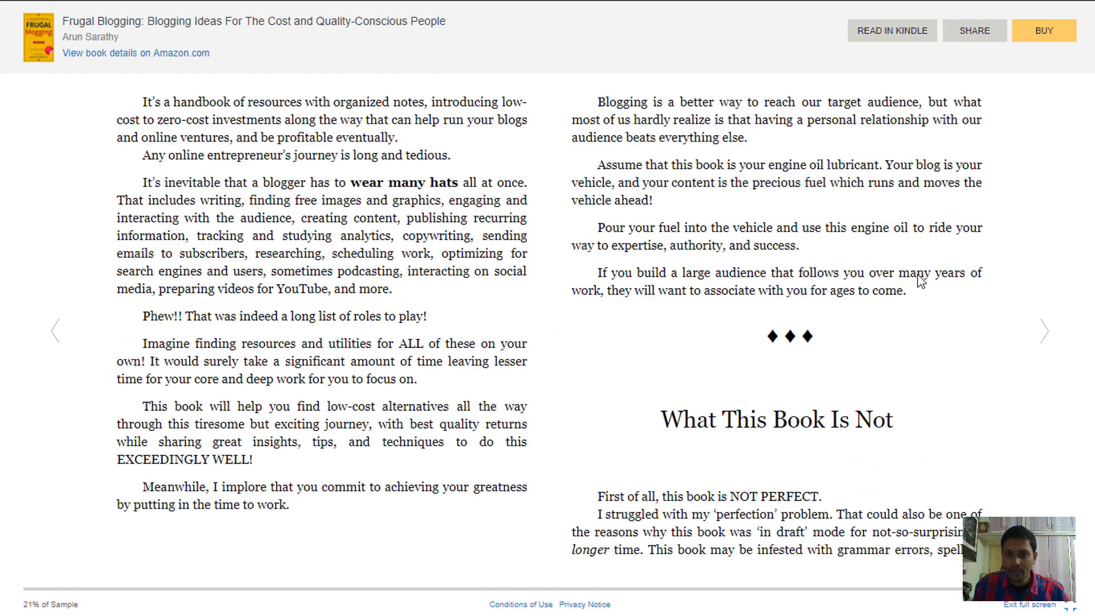
left_click(980, 277)
left_click(980, 279)
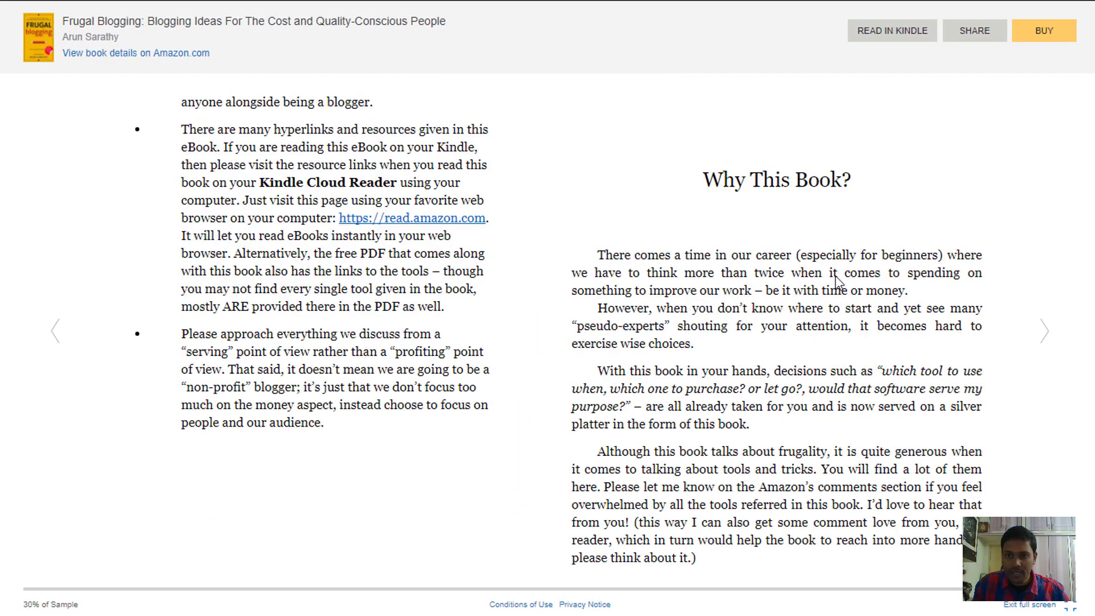
left_click(973, 290)
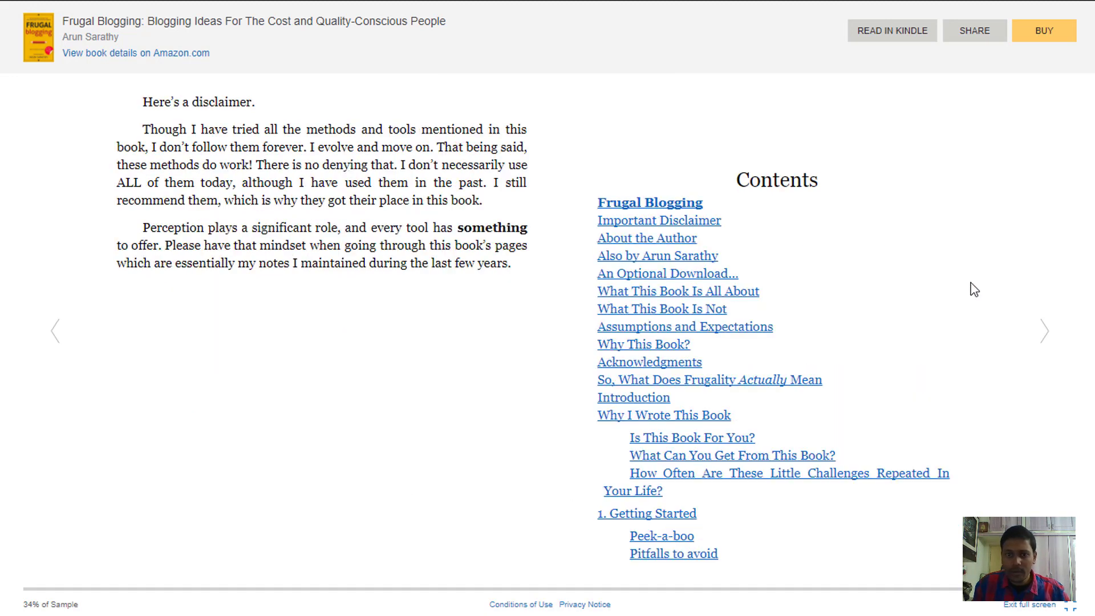
left_click(846, 265)
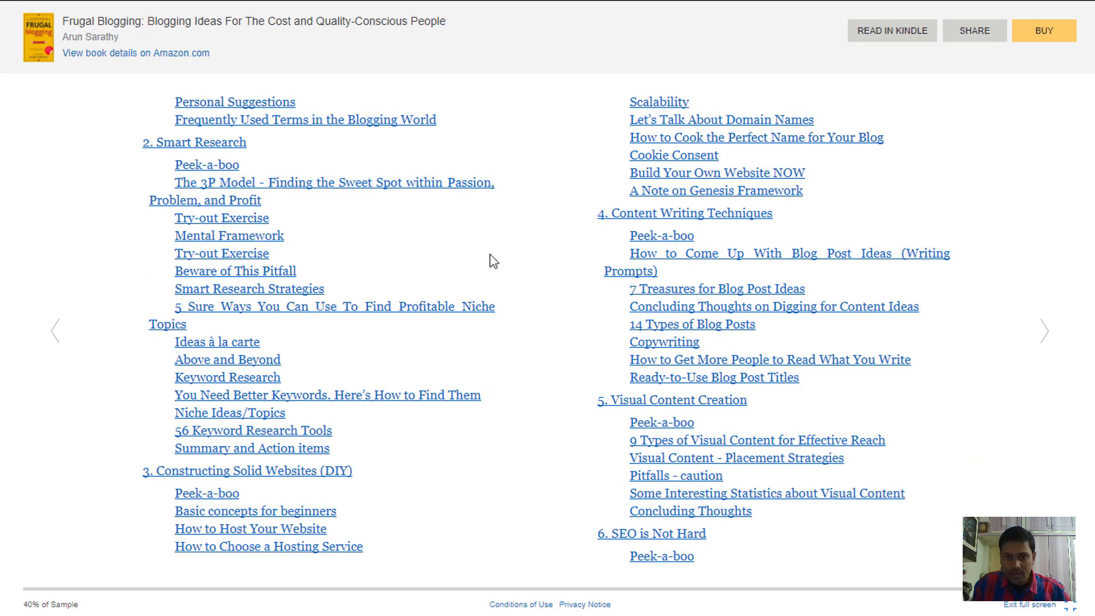
left_click(947, 330)
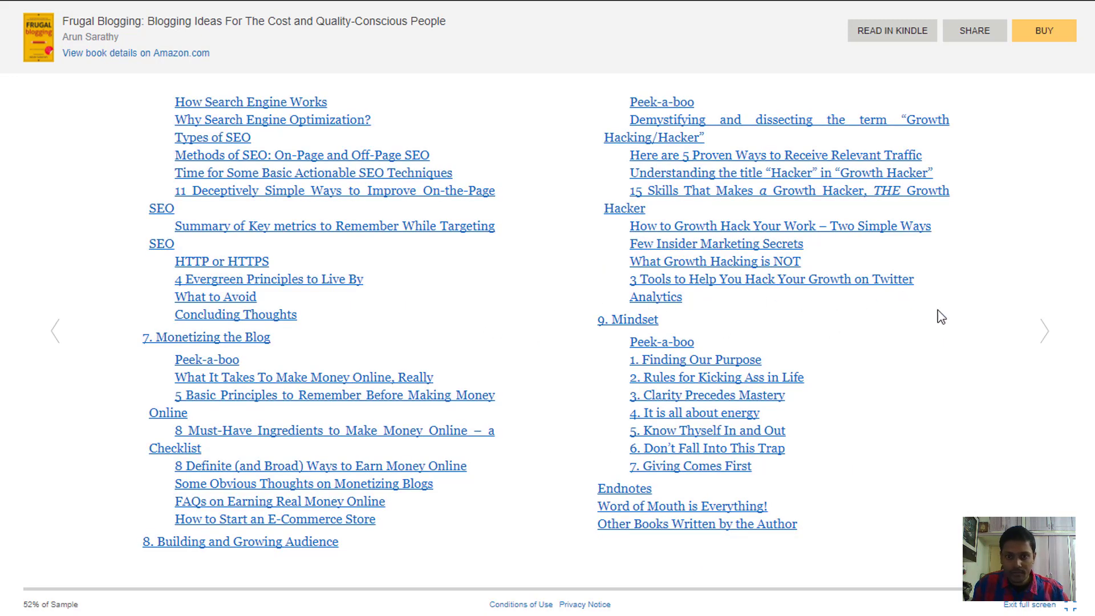
left_click(918, 327)
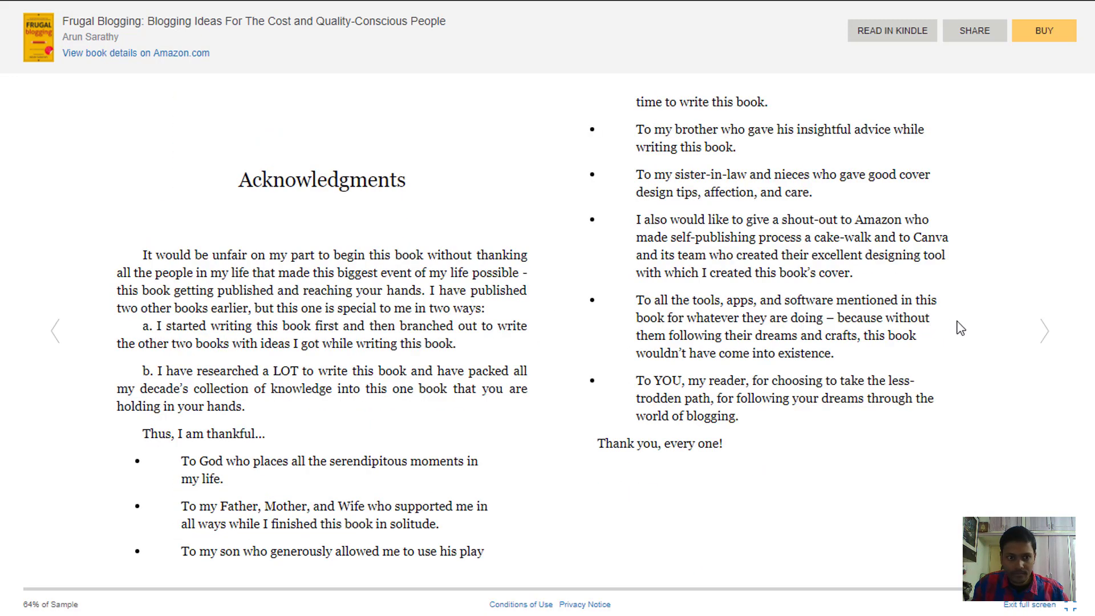
left_click(999, 330)
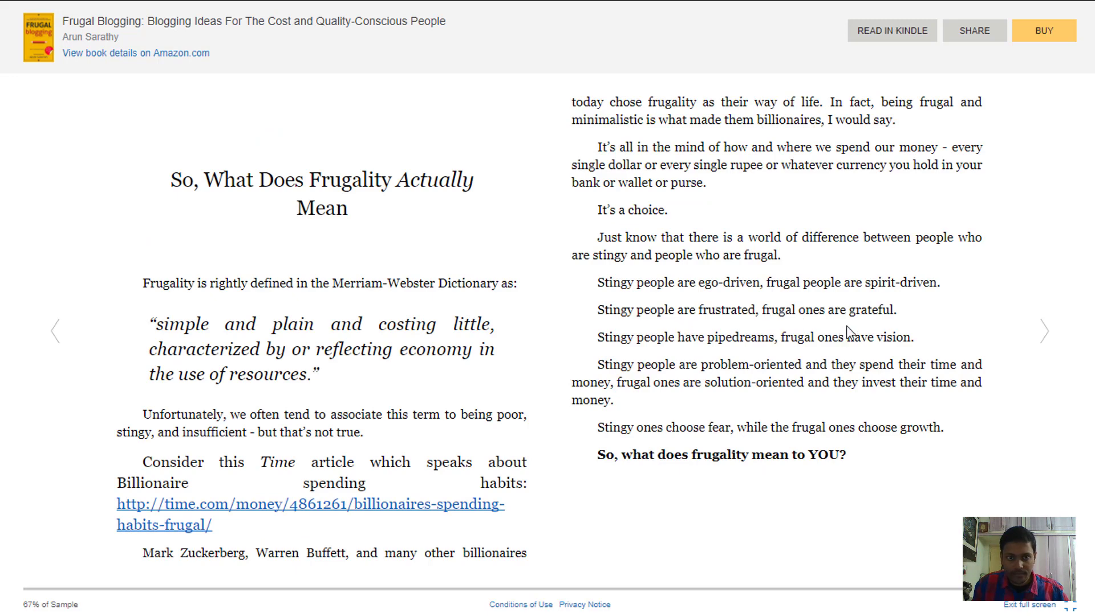
left_click(853, 330)
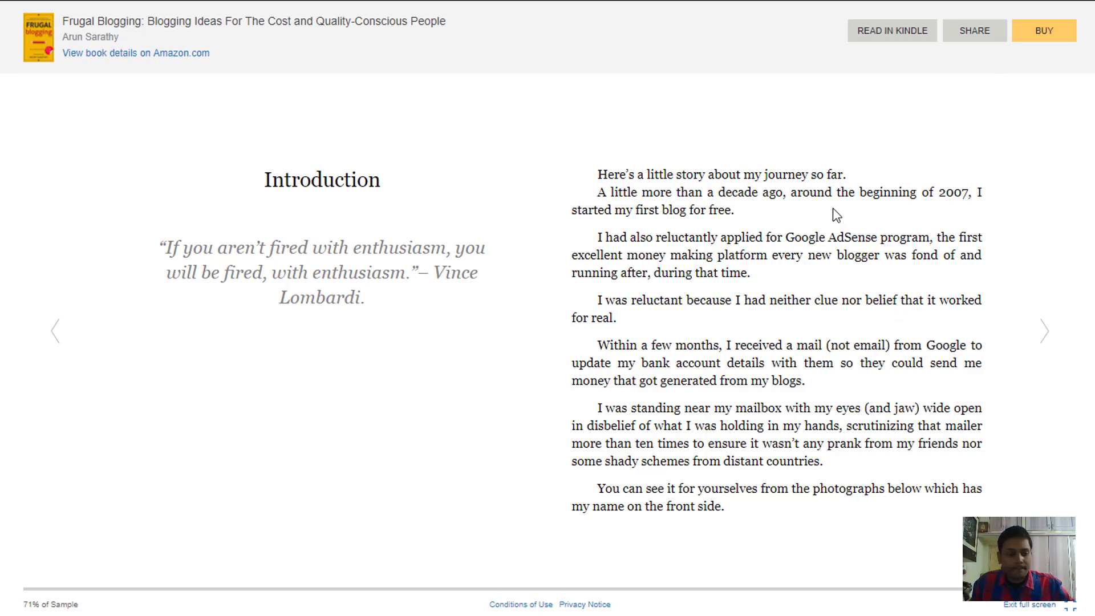
key("Escape")
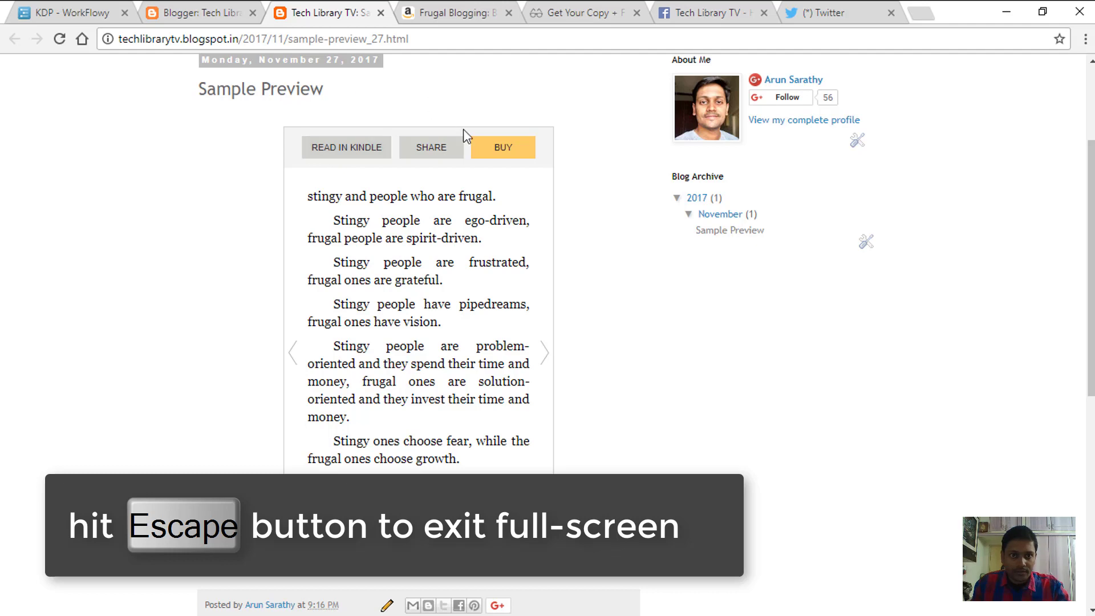
Scroll the post to the top, return to the Amazon embed dialog, then go to the Get Your Copy site
scroll(429, 231, "up", 3)
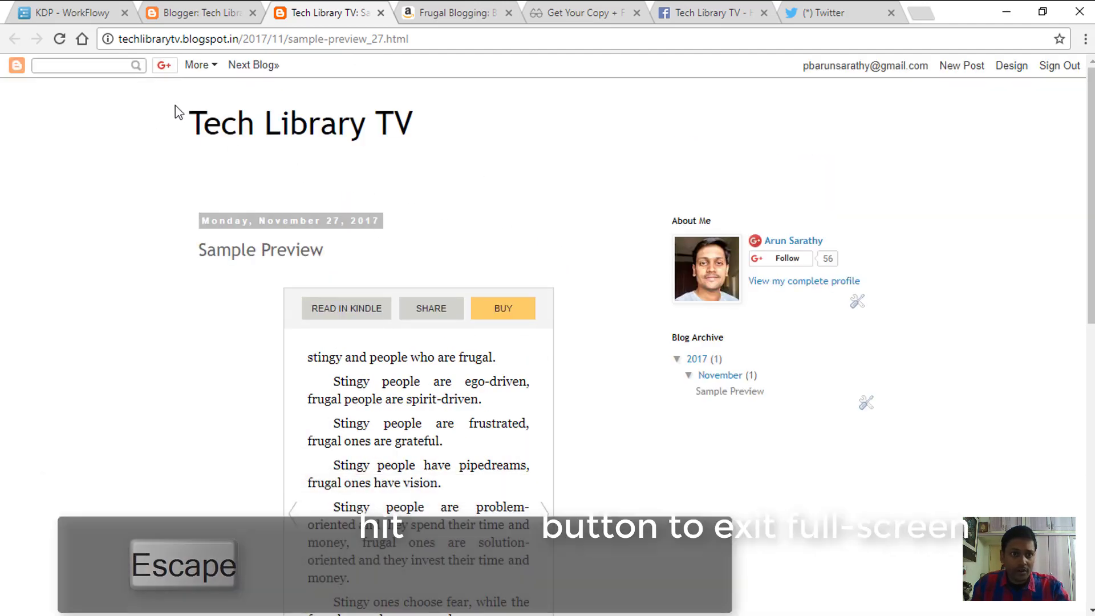
left_click(468, 12)
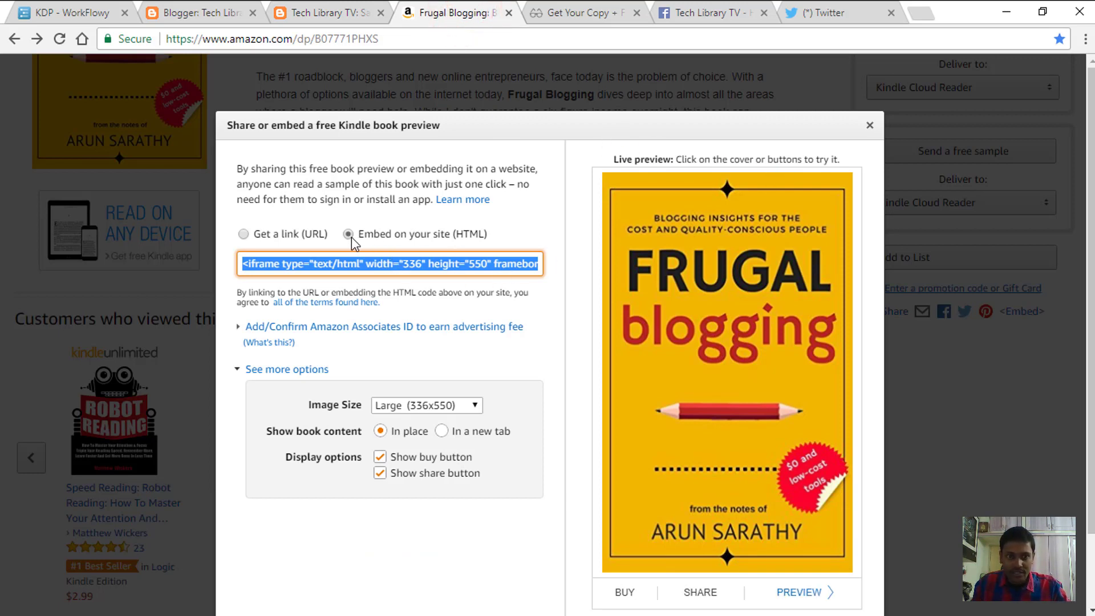
left_click(567, 14)
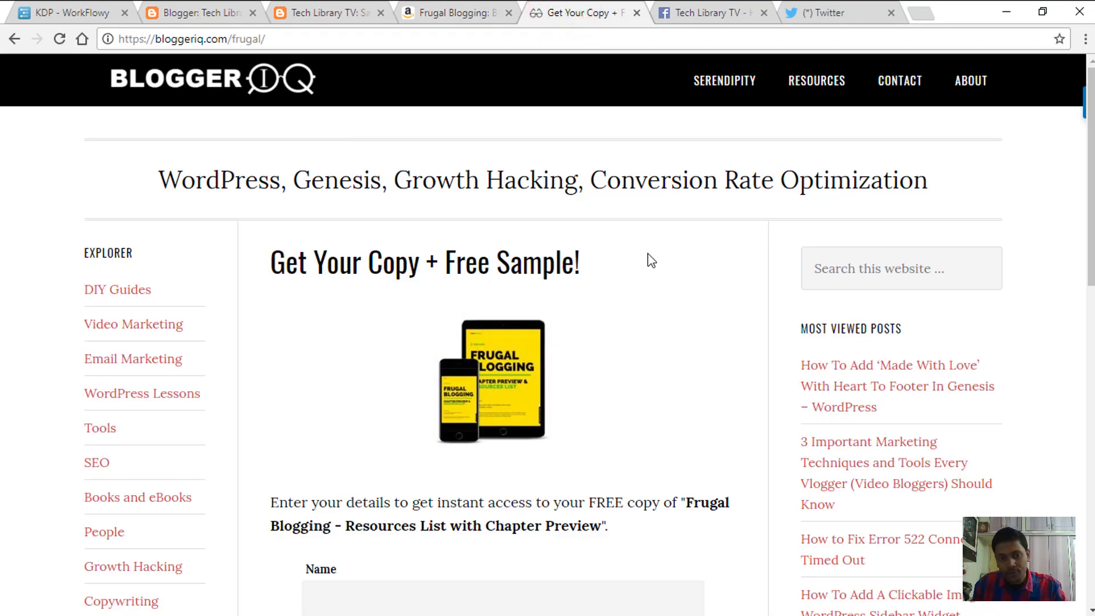
Page the Frugal page's embedded sample back to the book cover
scroll(579, 283, "down", 11)
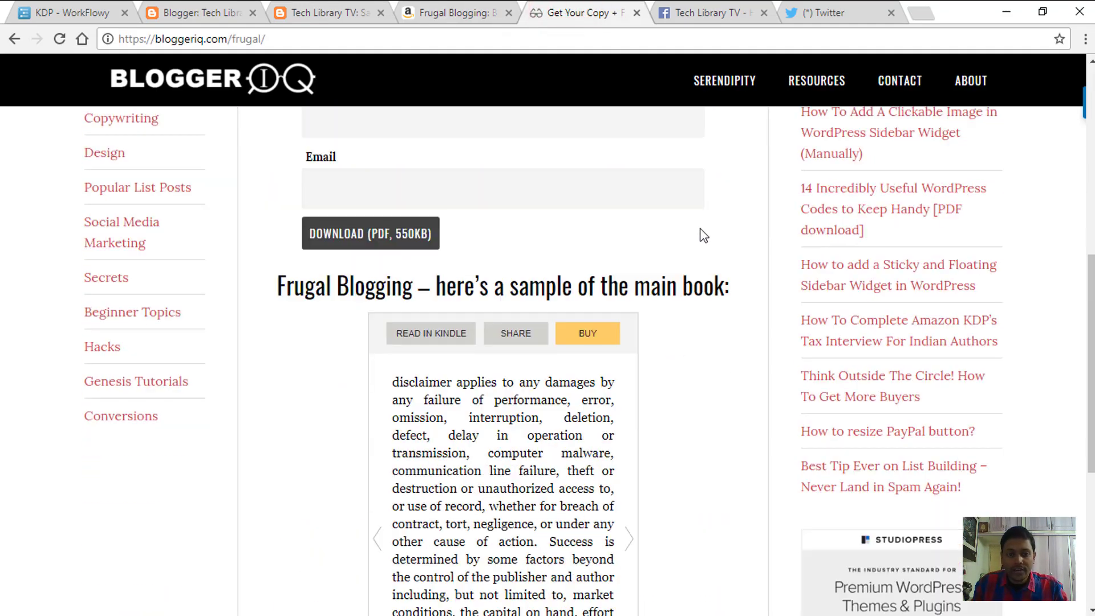
left_click(376, 378)
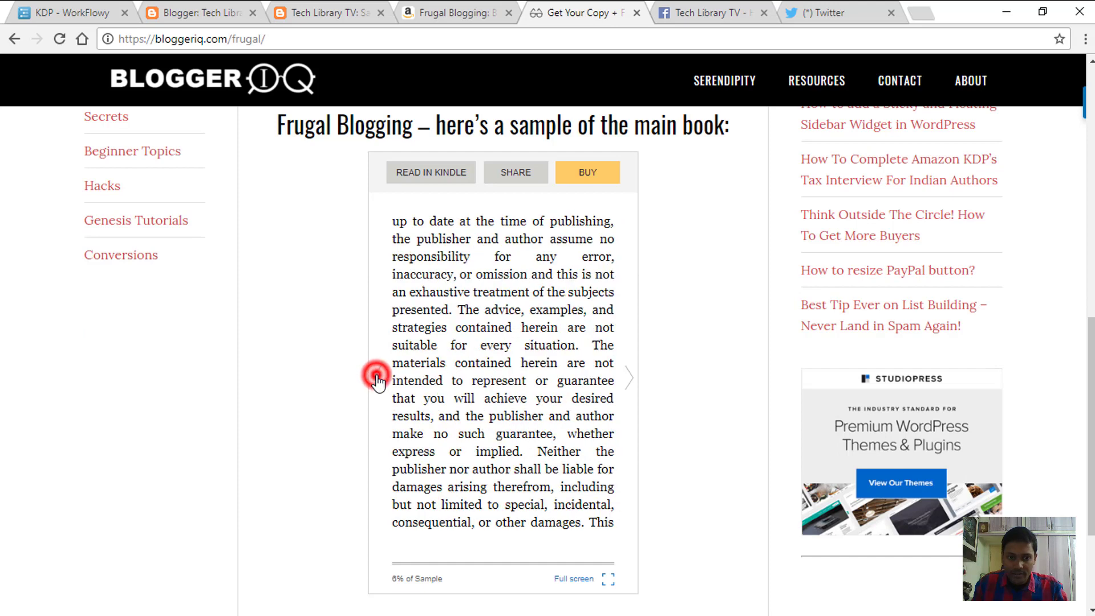
left_click(376, 378)
left_click(376, 379)
left_click(375, 376)
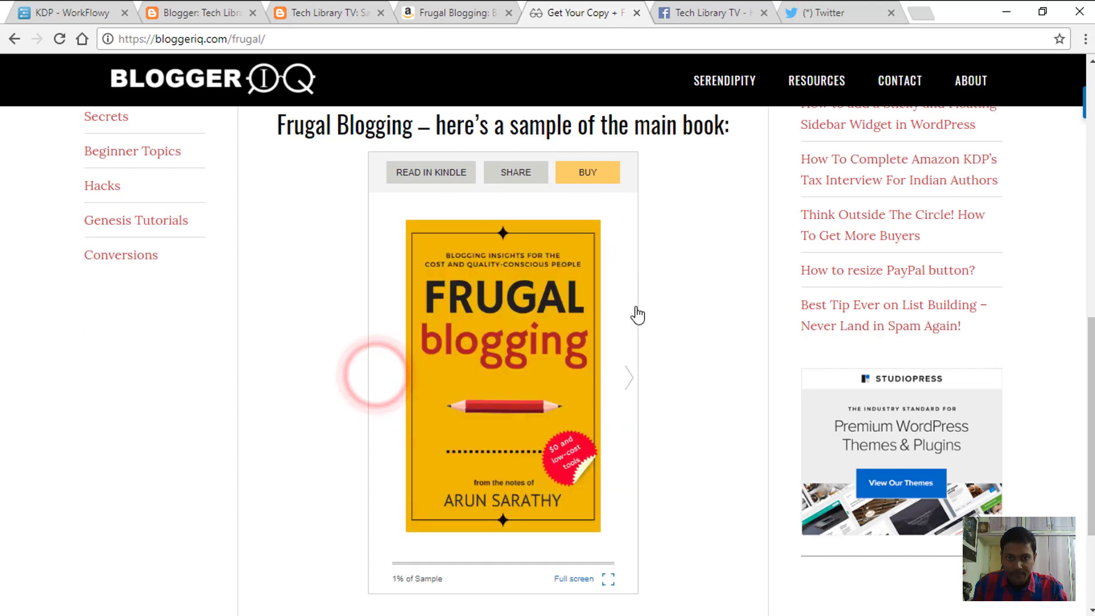
scroll(672, 241, "up", 11)
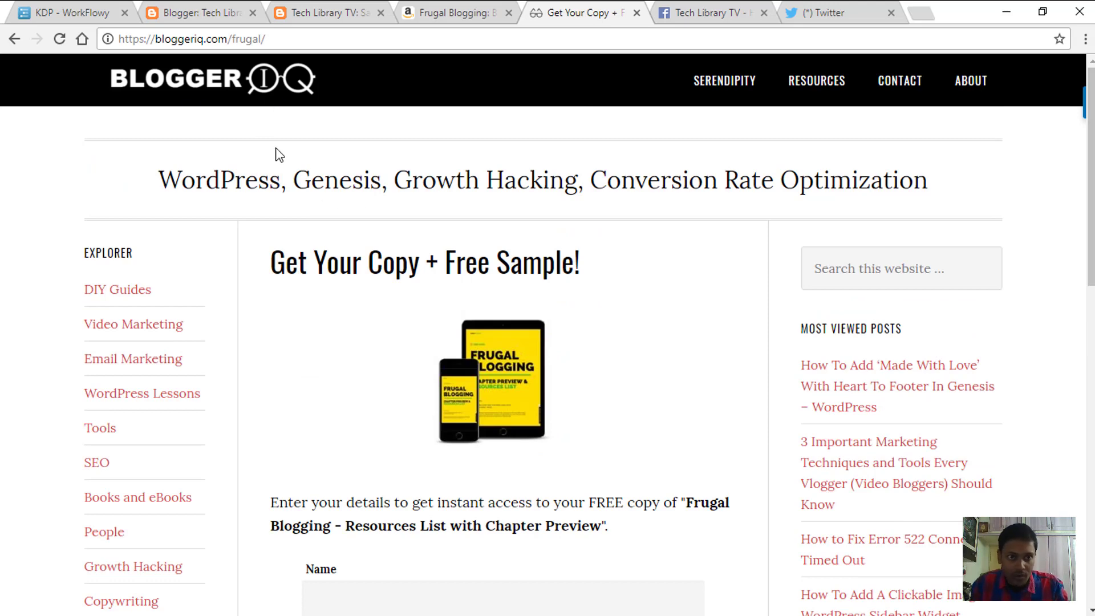
Page the embedded sample forward through the Important Disclaimer pages, then return to Amazon's share dialog
scroll(652, 255, "down", 12)
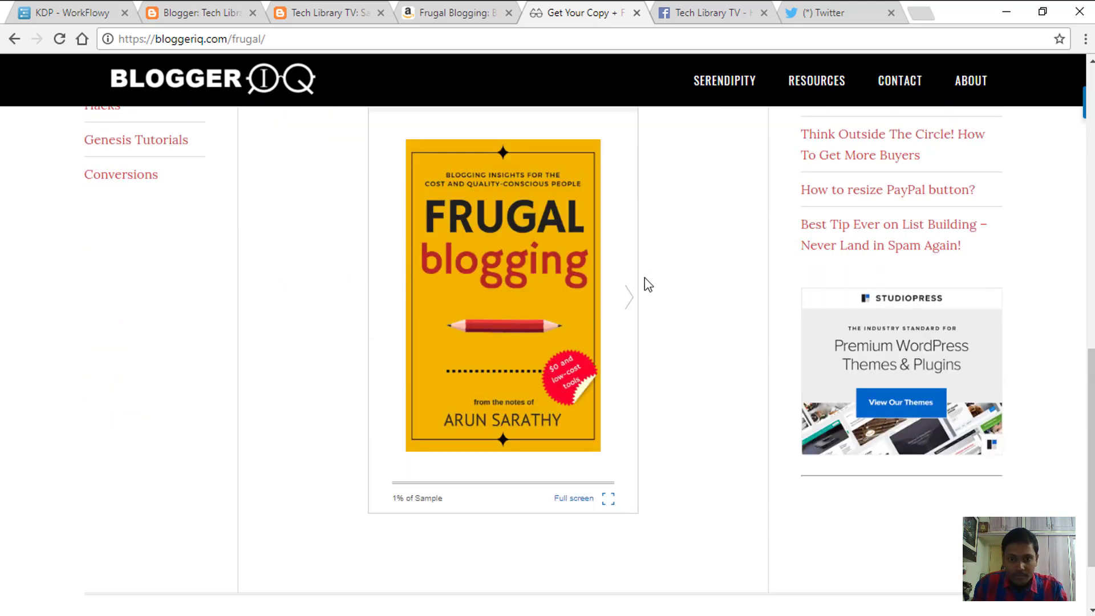
left_click(627, 299)
left_click(629, 299)
left_click(628, 299)
left_click(632, 301)
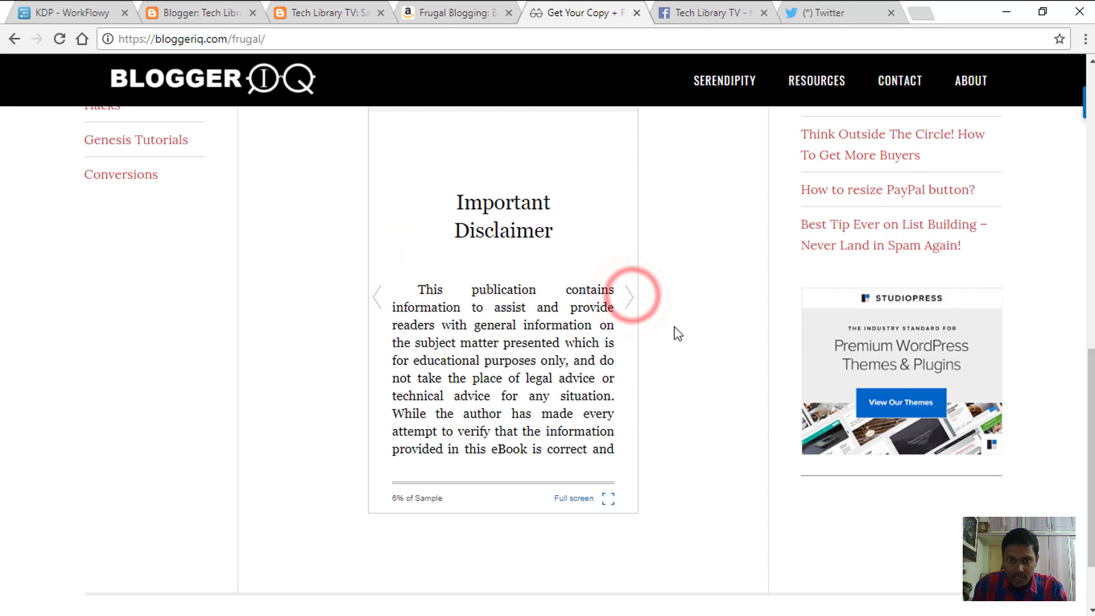
left_click(632, 301)
left_click(634, 301)
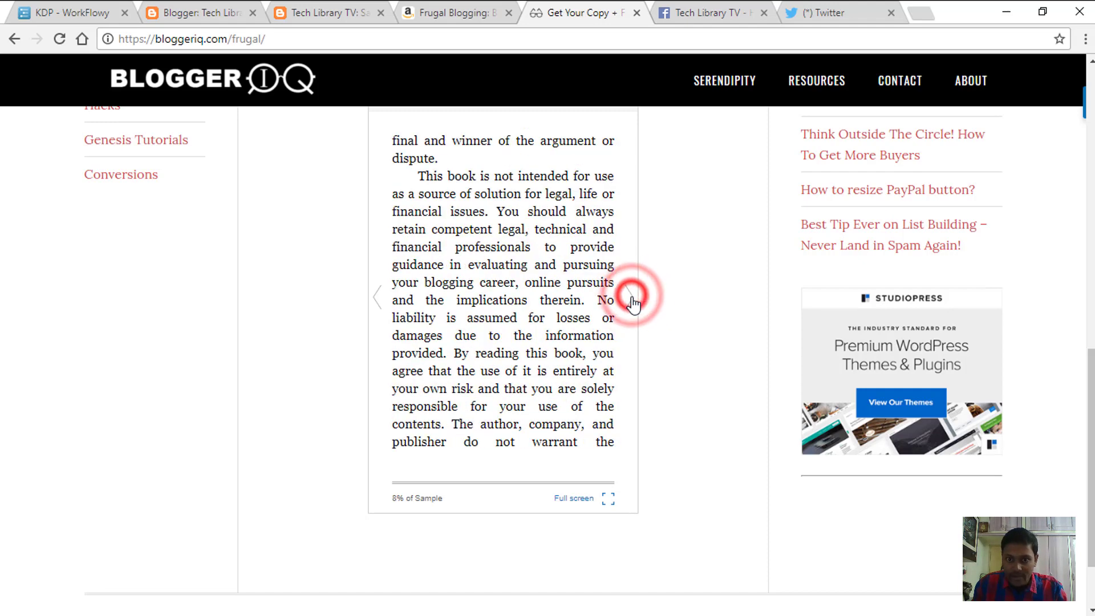
left_click(632, 303)
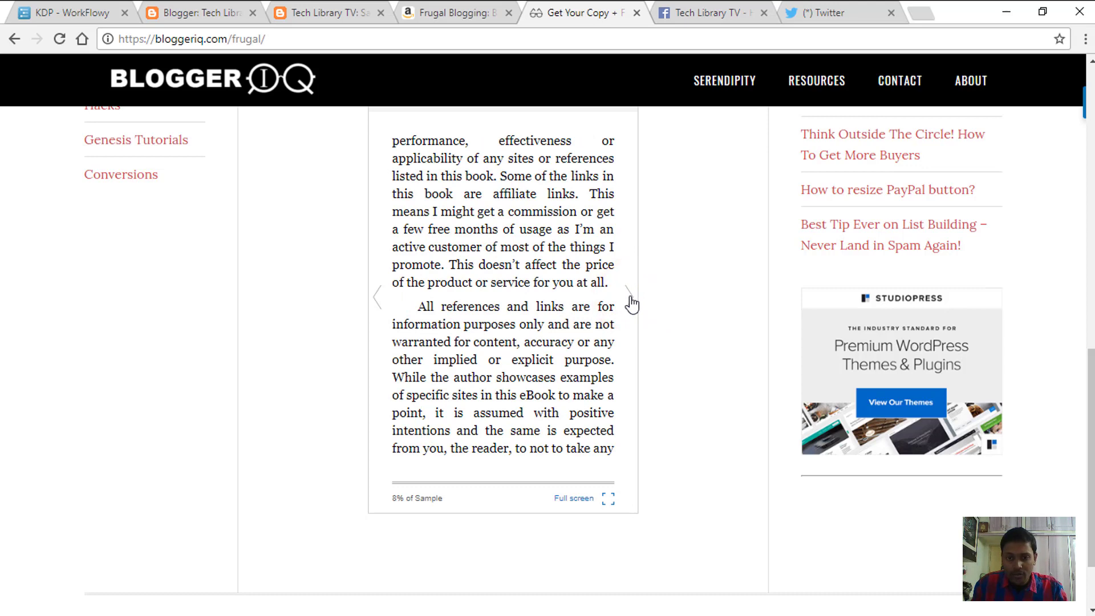
left_click(632, 304)
left_click(630, 295)
scroll(656, 291, "up", 4)
left_click(482, 287)
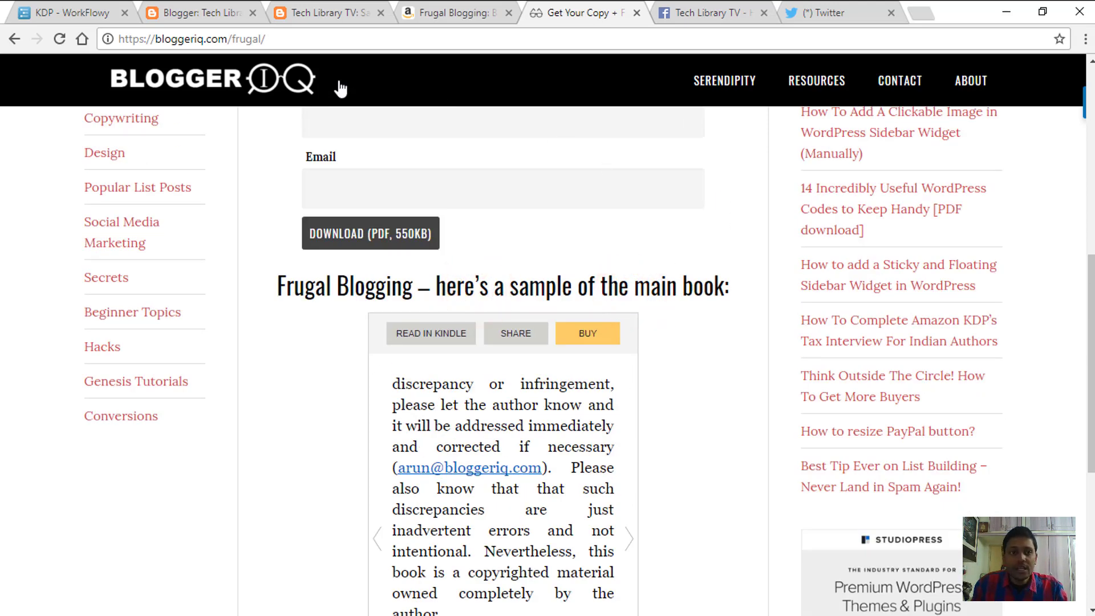
left_click(432, 13)
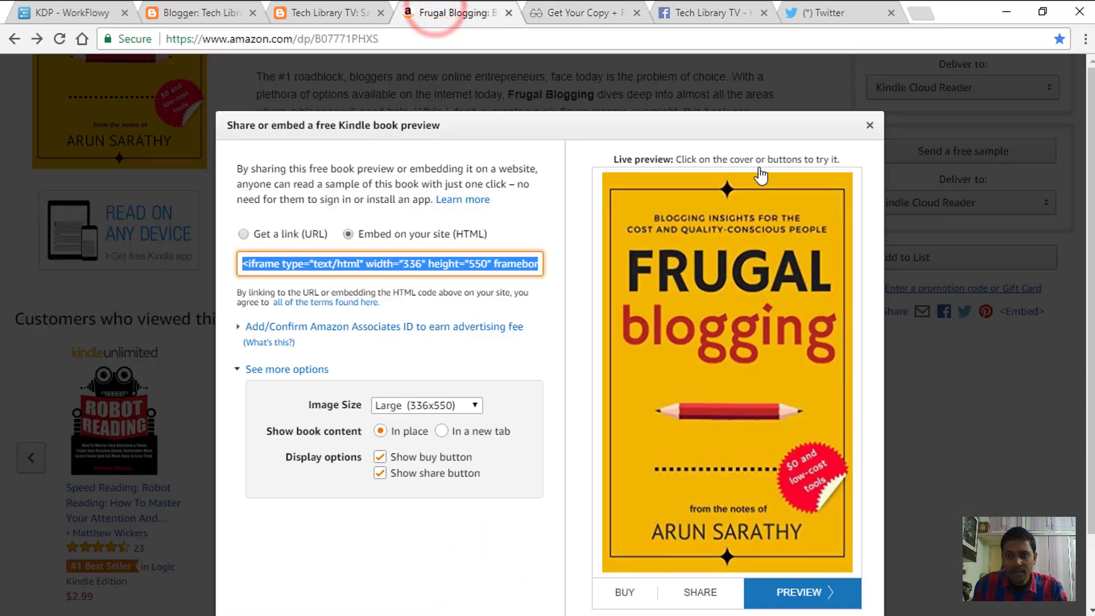
Switch the preview share to 'Get a link (URL)' and select the entire read.amazon.in link
left_click(244, 234)
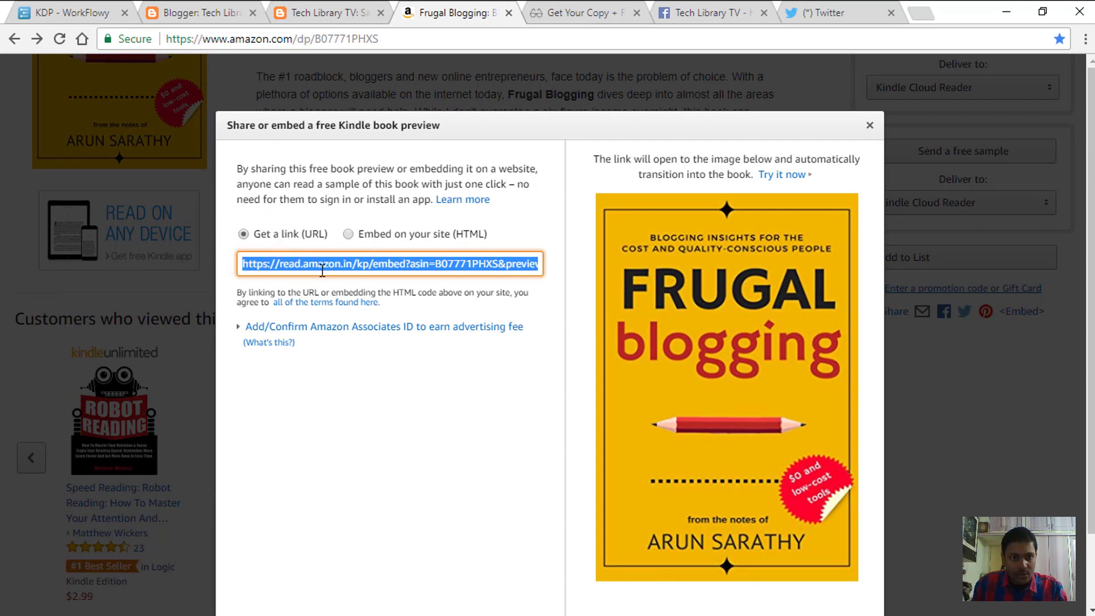
left_click(324, 329)
left_click(429, 383)
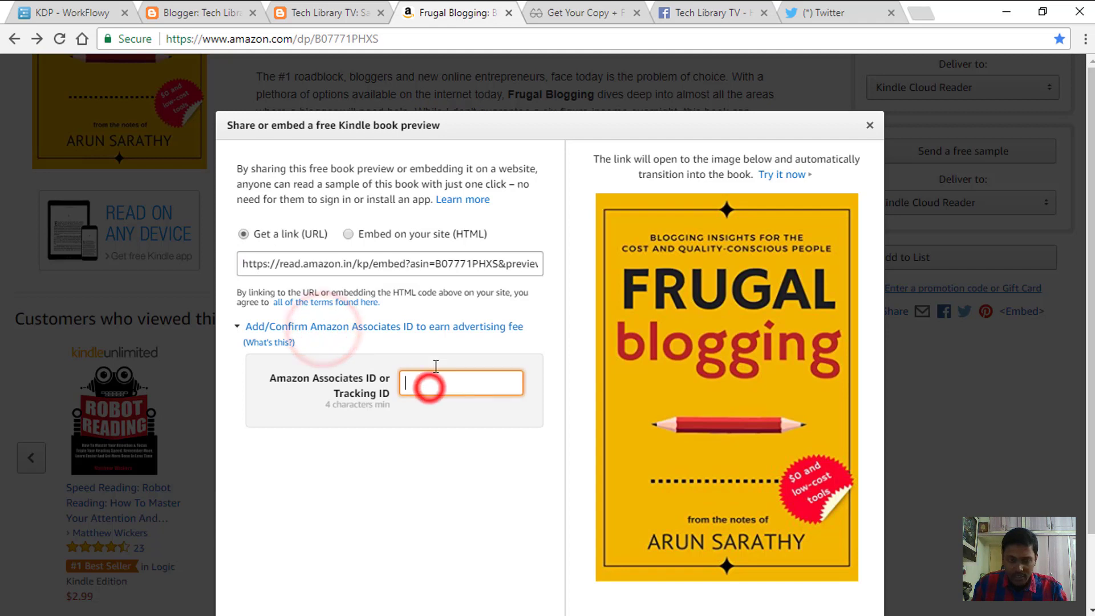
left_click(327, 262)
left_click(281, 327)
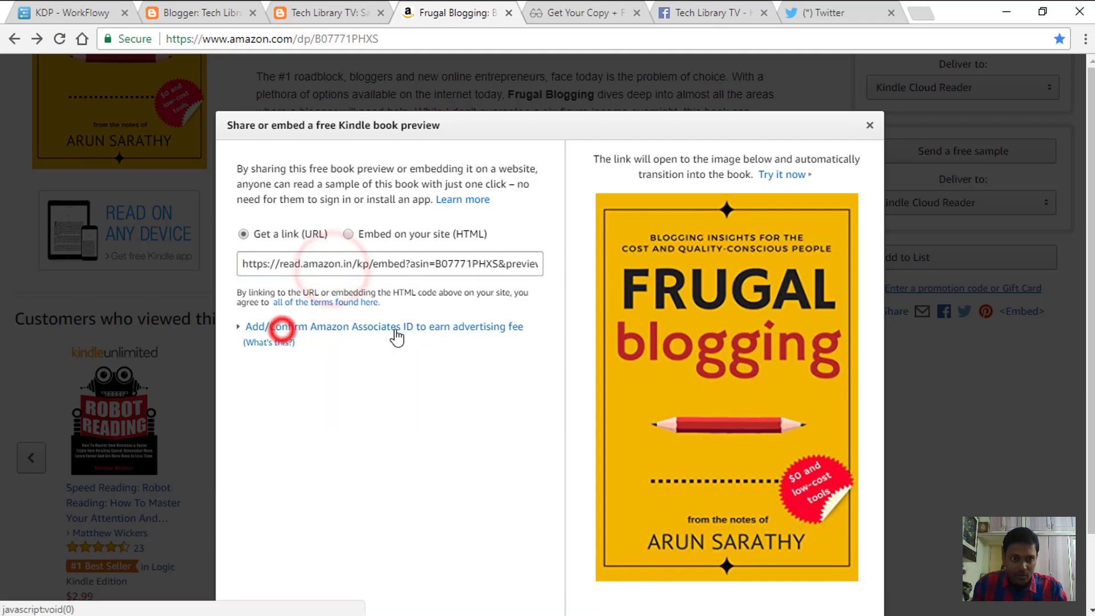
left_click(333, 262)
left_click(336, 262)
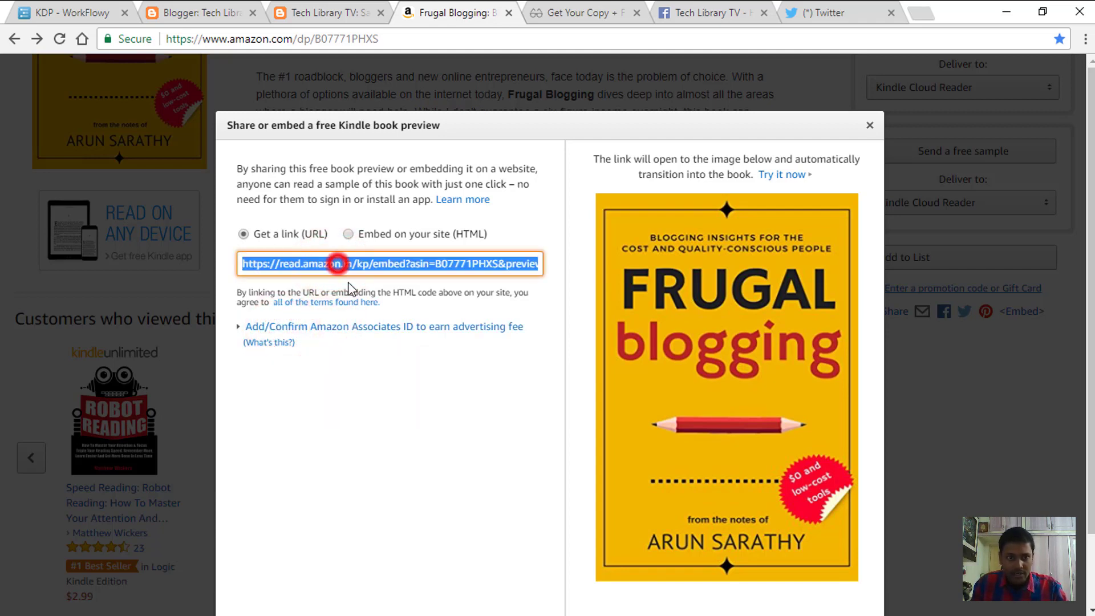
Delete the older Frugal Blogging post from the Tech Library TV Facebook page
left_click(688, 13)
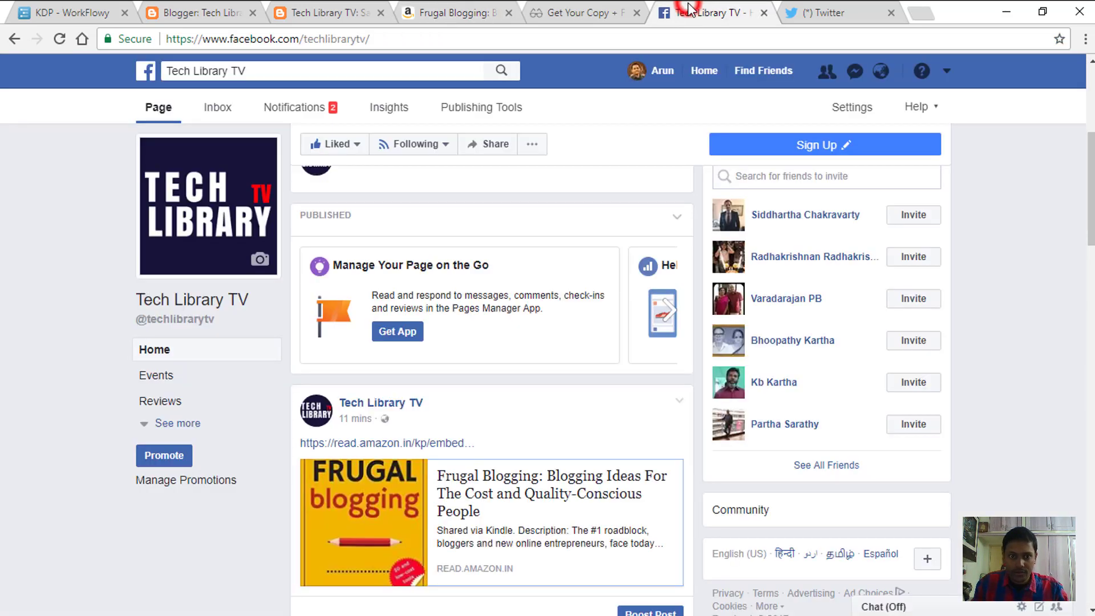
scroll(445, 272, "up", 5)
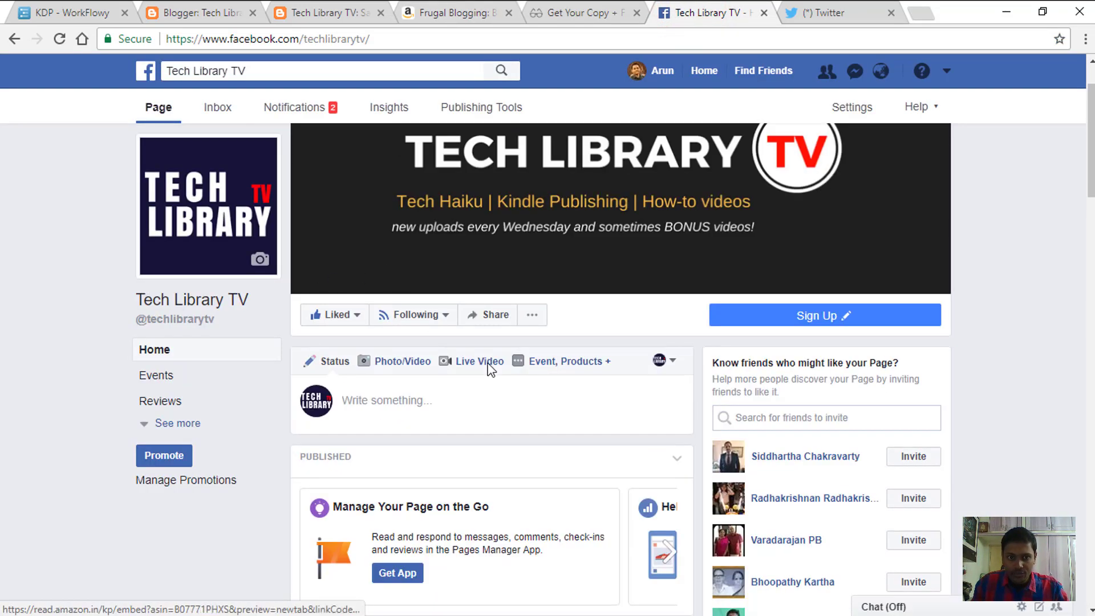
scroll(506, 387, "down", 7)
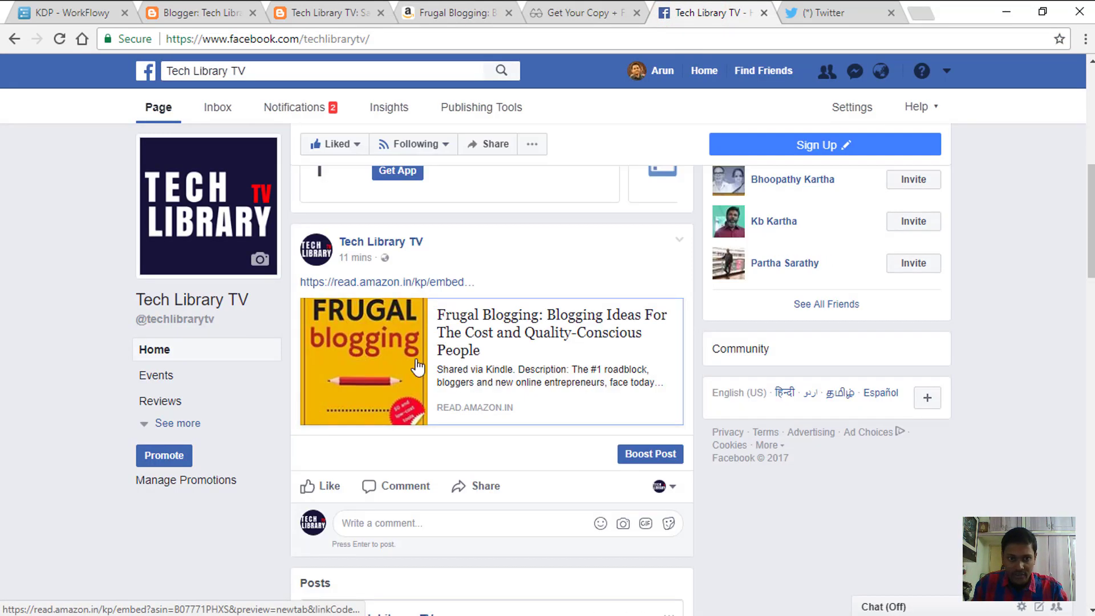
scroll(556, 330, "up", 1)
left_click(679, 320)
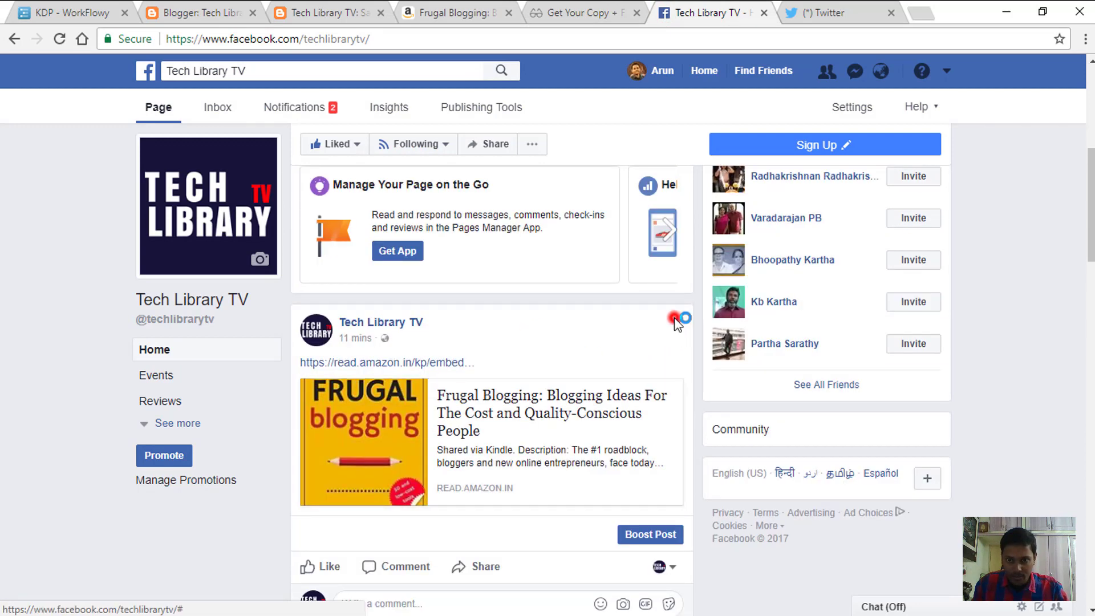
left_click(601, 469)
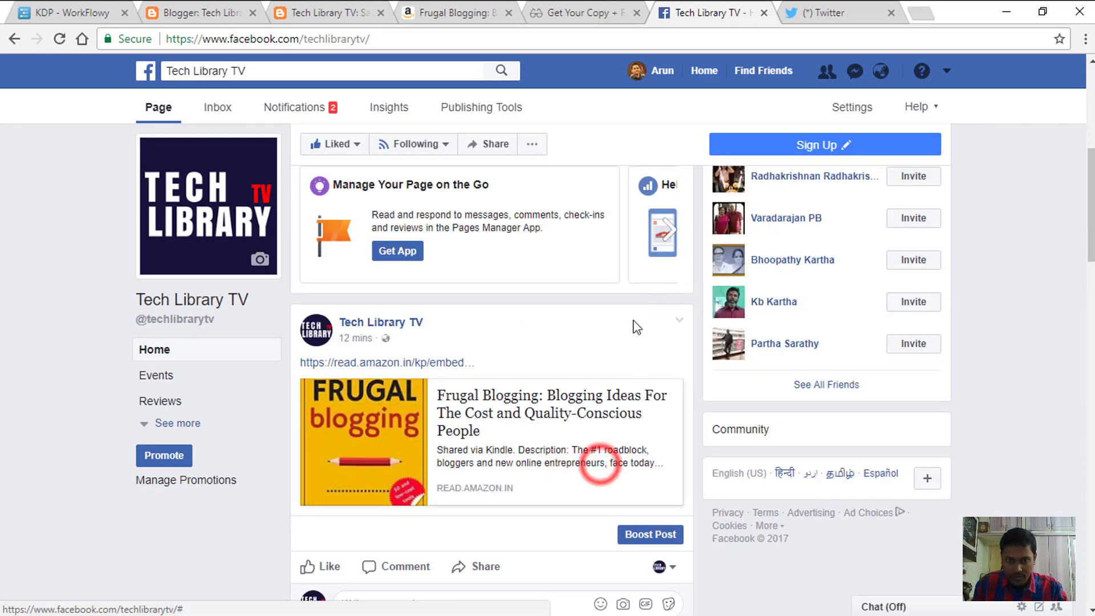
left_click(682, 312)
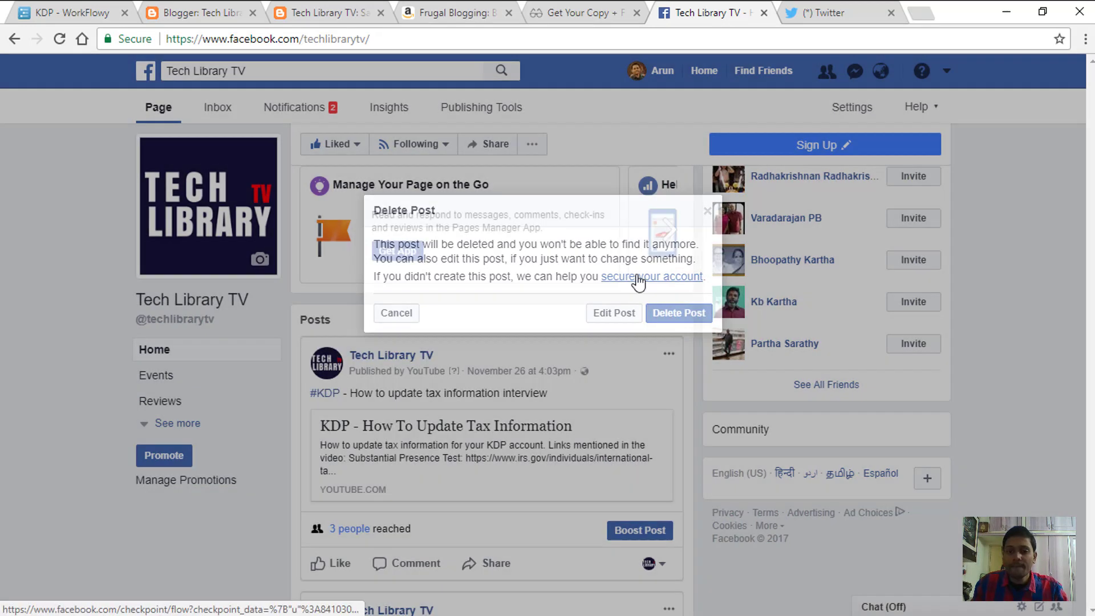
Publish a new page post with the pasted Kindle preview link and open the shared link
scroll(357, 319, "up", 4)
scroll(448, 356, "down", 1)
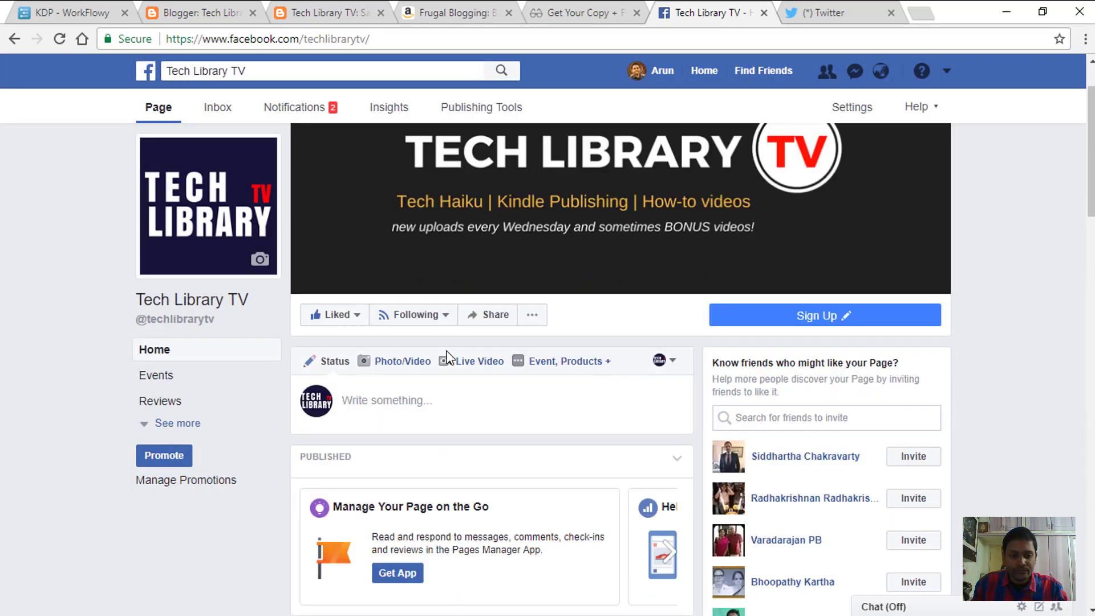
left_click(404, 403)
type("https://read.amazon.in/kp/embed?asin=B07771PHXS&preview=newtab&linkCode=kpe&ref_=cm_sw_r_kb_dp_pyohAb4TQA8G3")
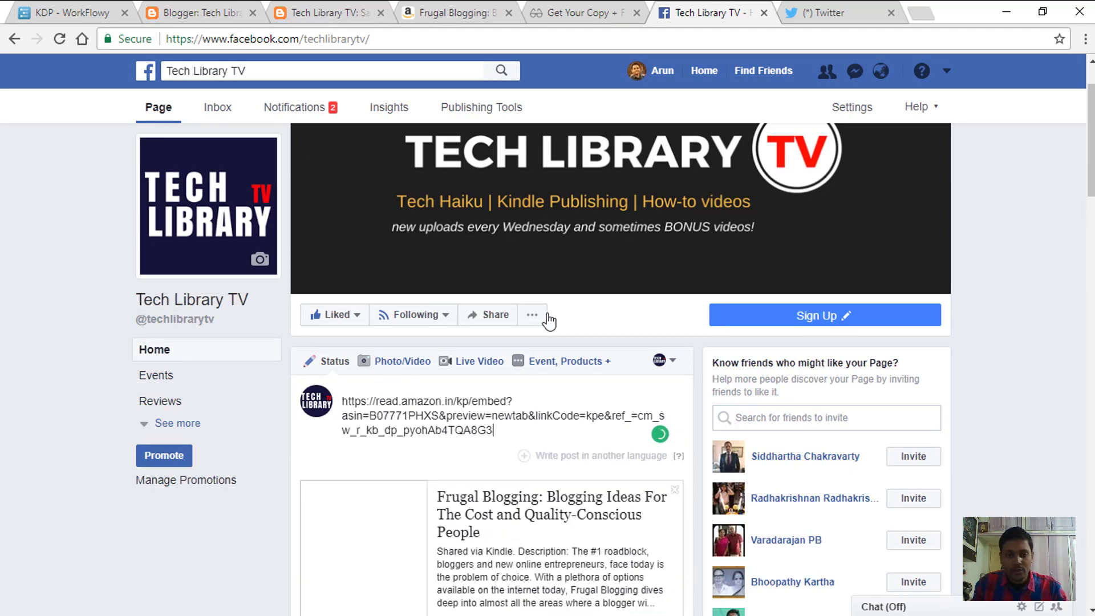
scroll(560, 271, "down", 2)
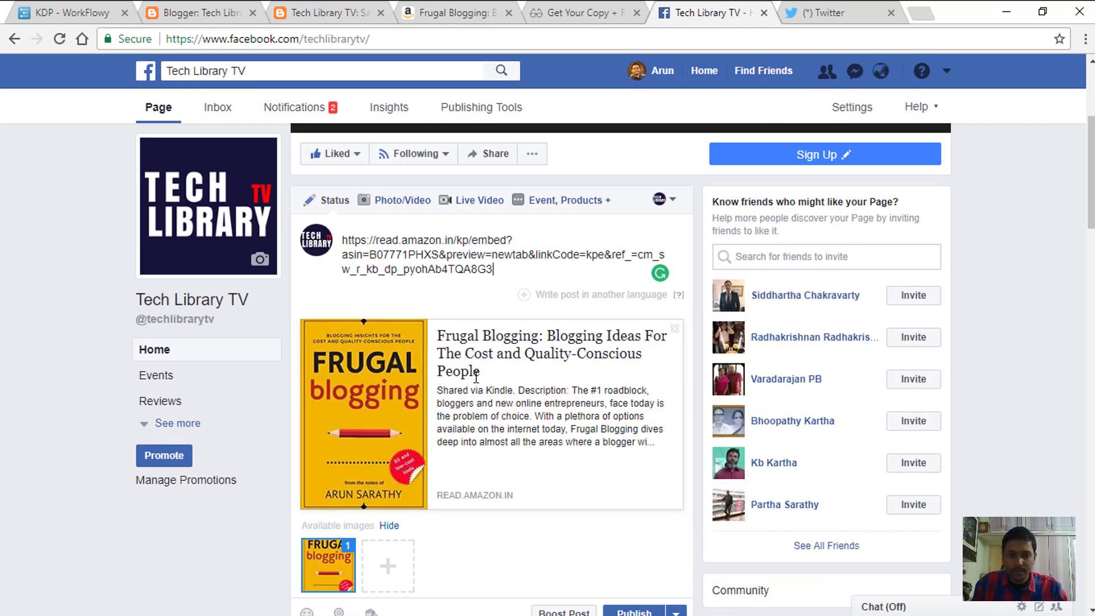
scroll(654, 481, "down", 1)
left_click(634, 533)
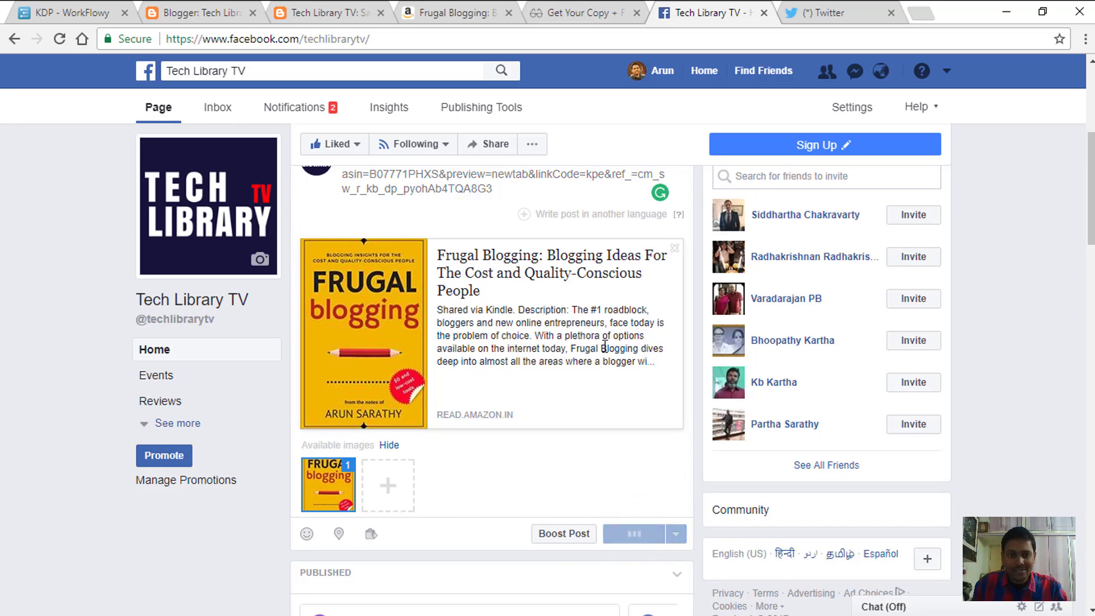
scroll(594, 350, "down", 2)
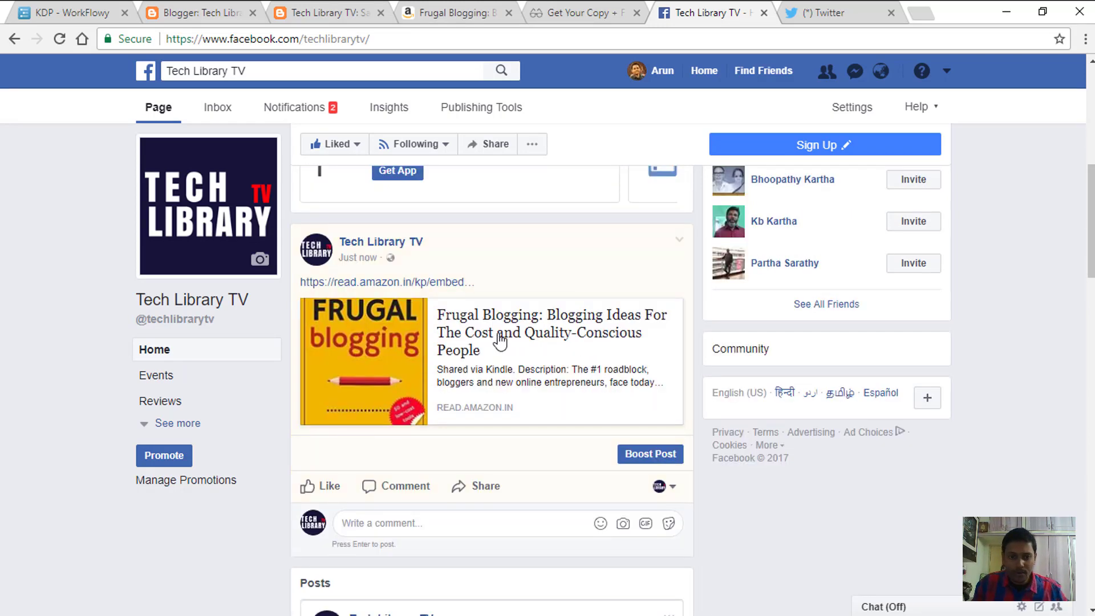
left_click(473, 345)
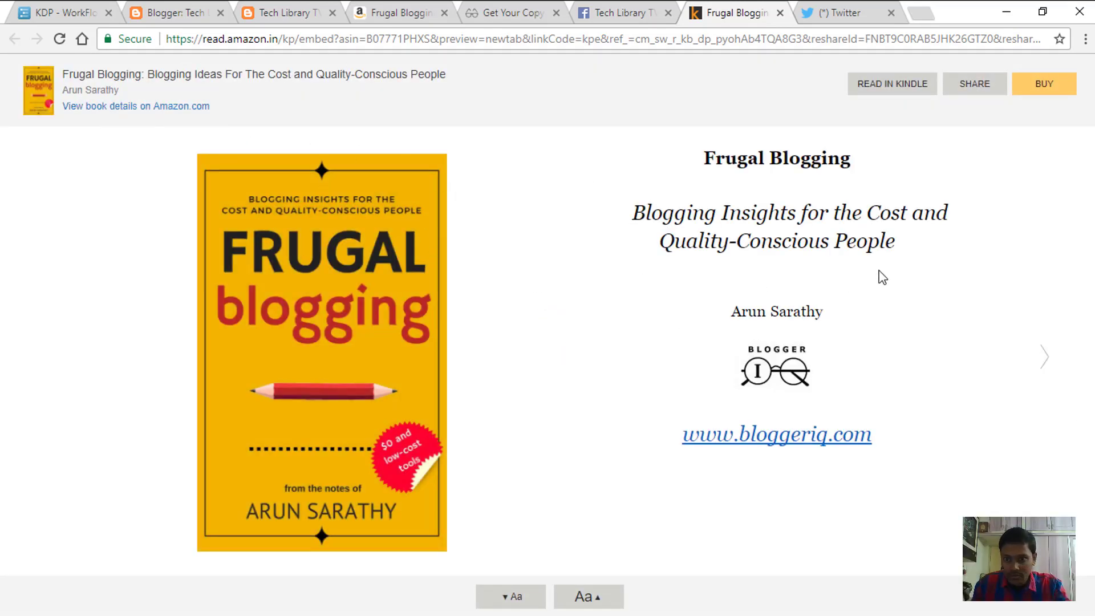
Page through the Frugal Blogging Kindle preview, past the disclaimer and introduction, to its Contents page at 35%
left_click(1045, 359)
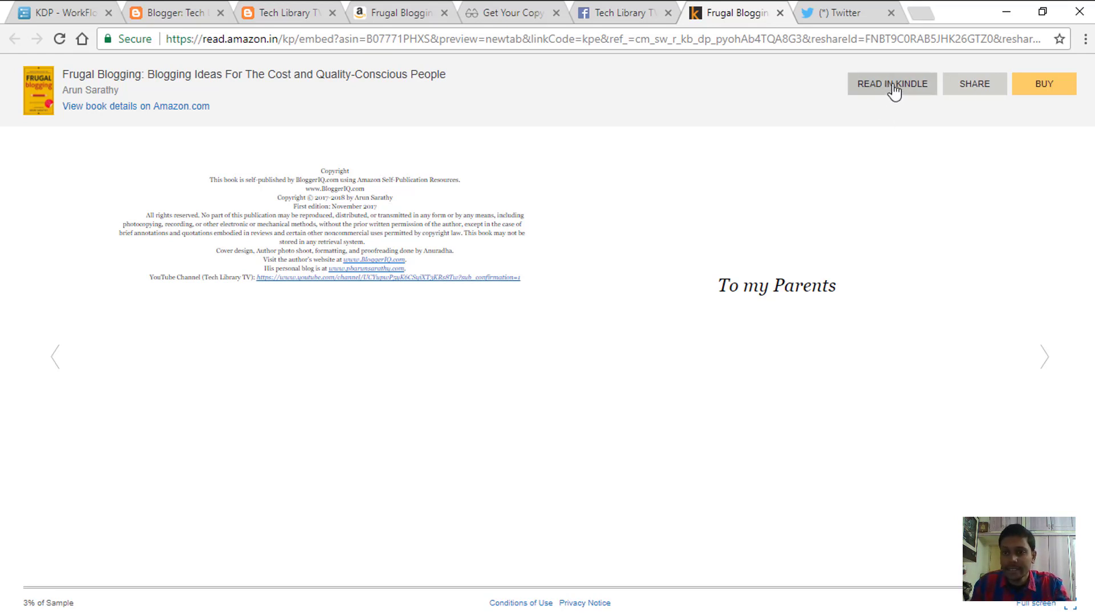
left_click(1039, 359)
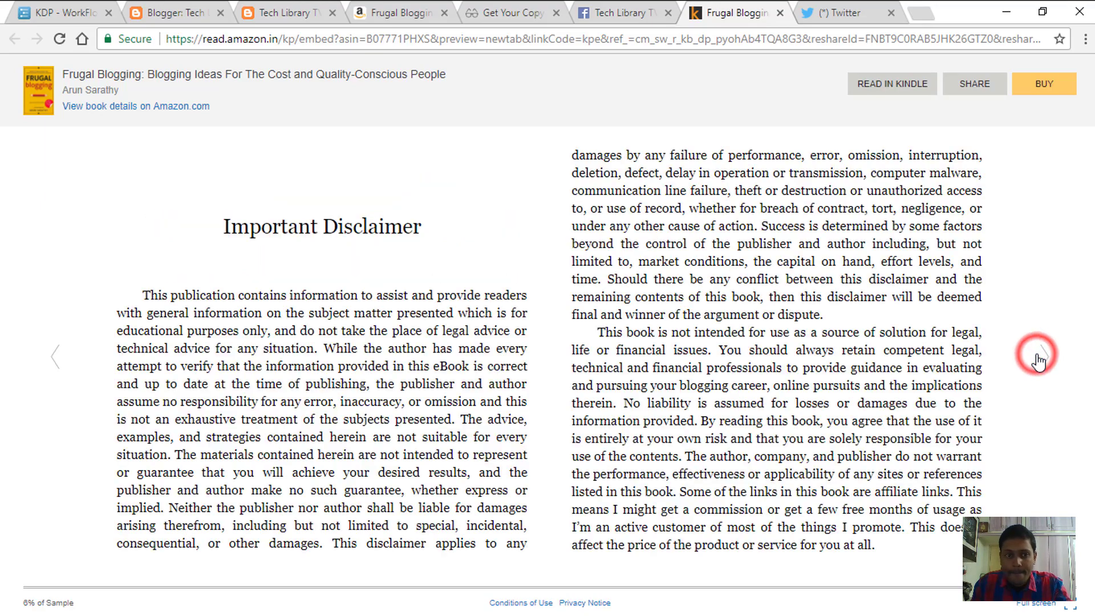
left_click(1039, 359)
left_click(1038, 359)
left_click(1038, 359)
left_click(1039, 359)
left_click(1039, 359)
left_click(1038, 359)
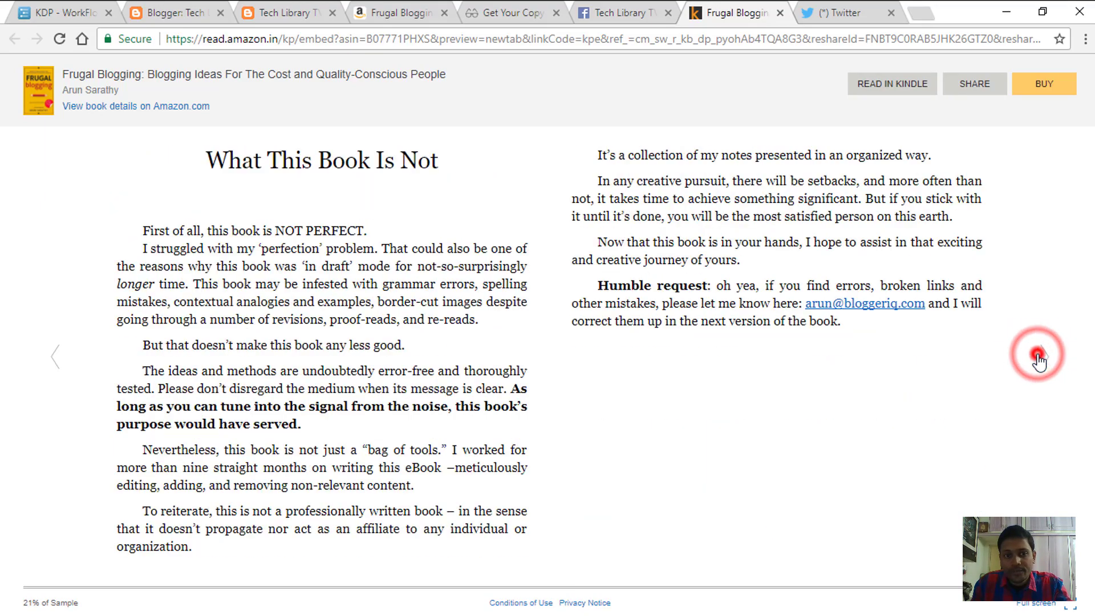
left_click(1038, 360)
left_click(1039, 359)
left_click(1038, 359)
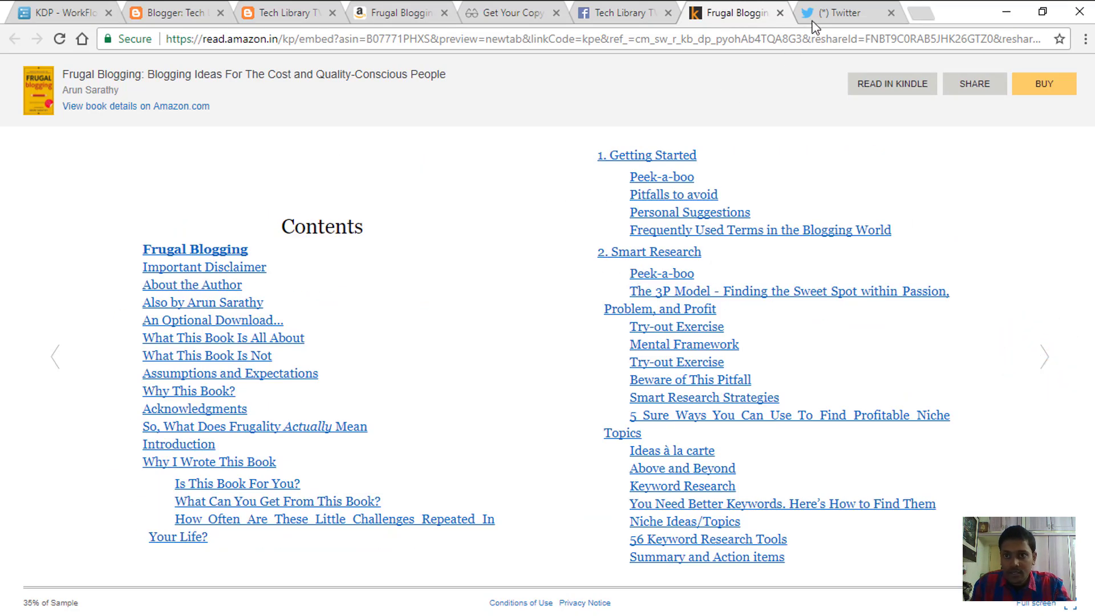
left_click(821, 12)
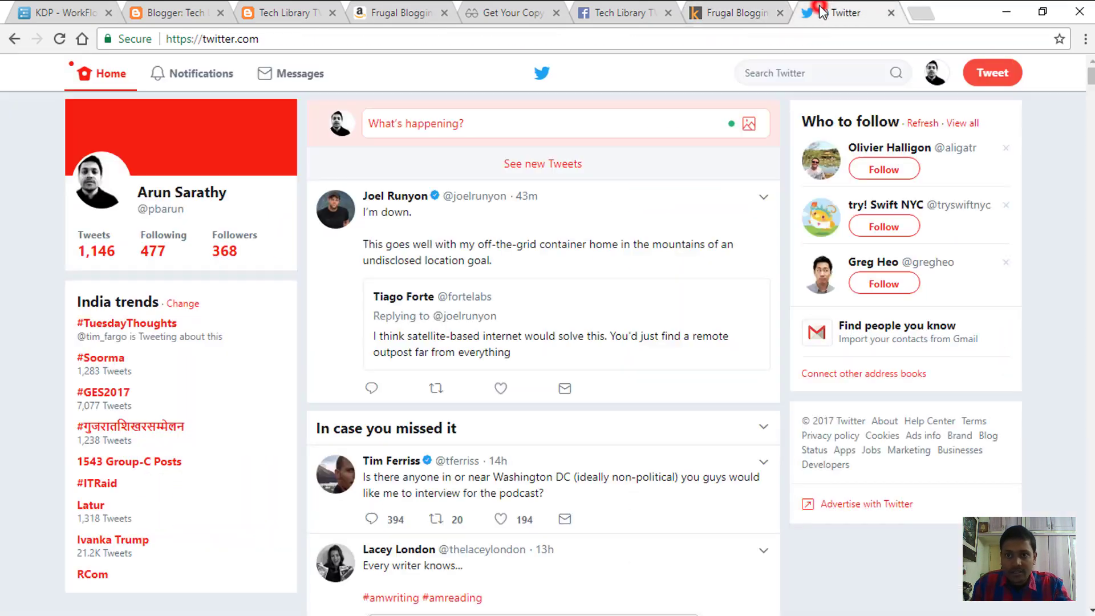
Tweet the pasted Frugal Blogging Kindle preview link and open the posted tweet's book card
left_click(466, 122)
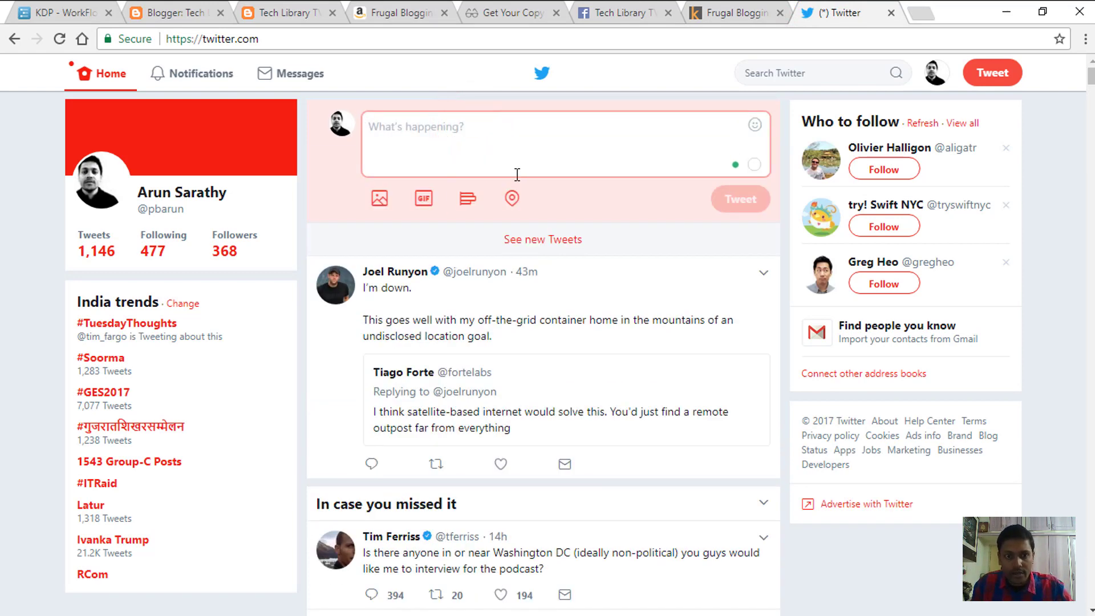
type("https://read.amazon.in/kp/embed?asin=B07771PHXS&preview=newtab&linkCode=kpe&ref_=cm_sw_r_kb_dp_pyohAb4TQA8G3")
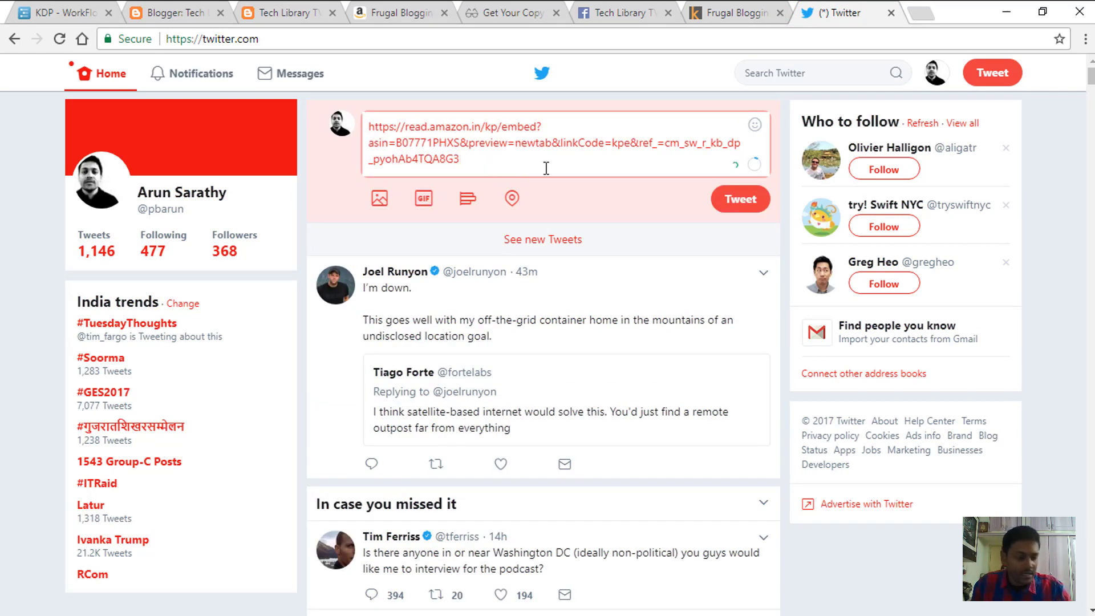
left_click(770, 197)
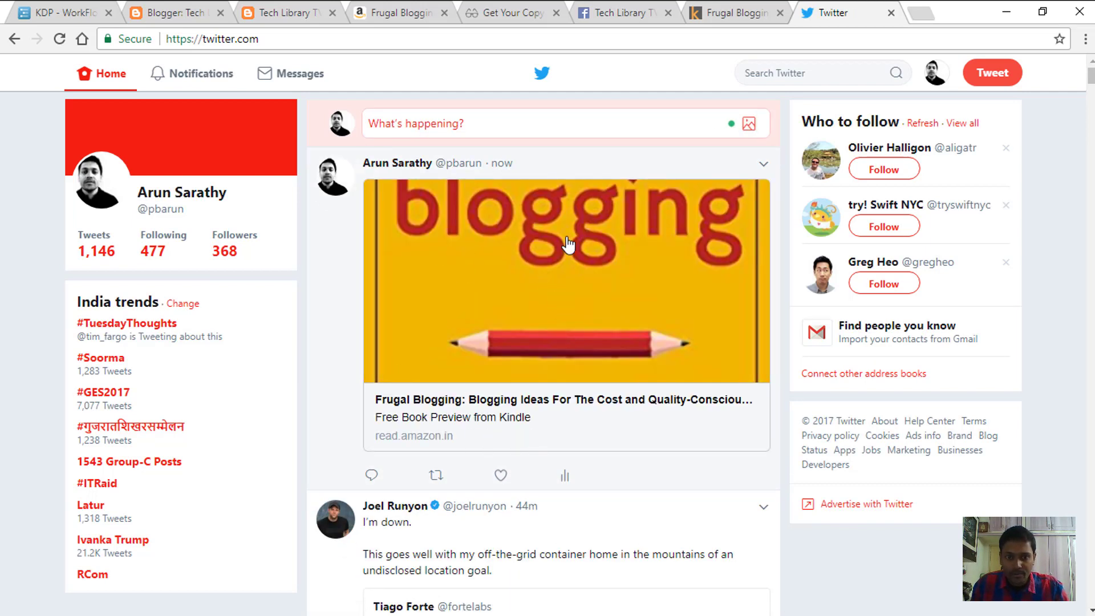
left_click(558, 401)
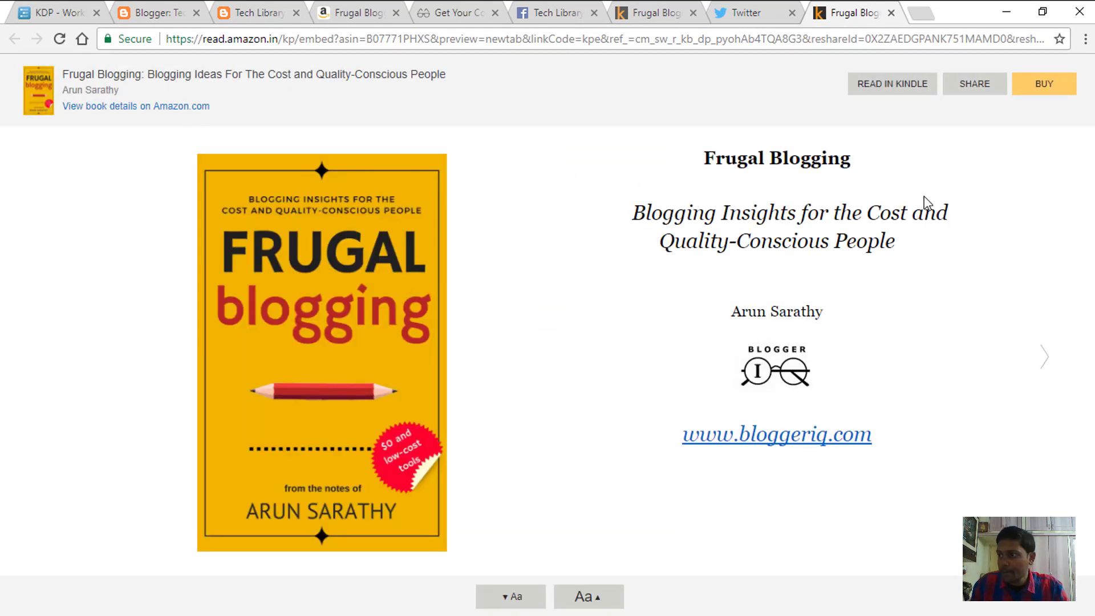
left_click(60, 12)
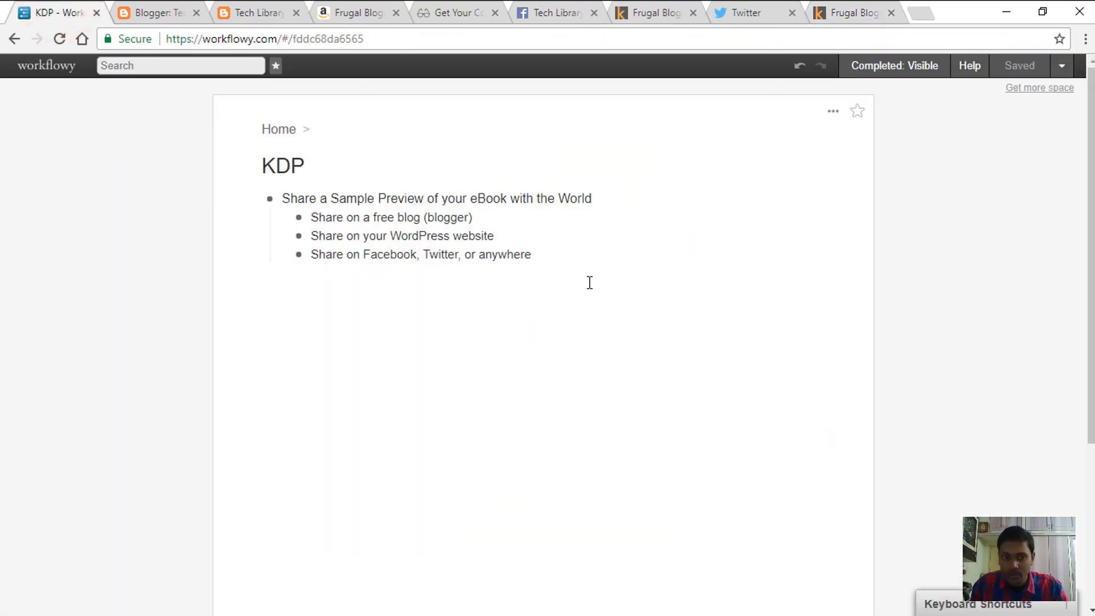